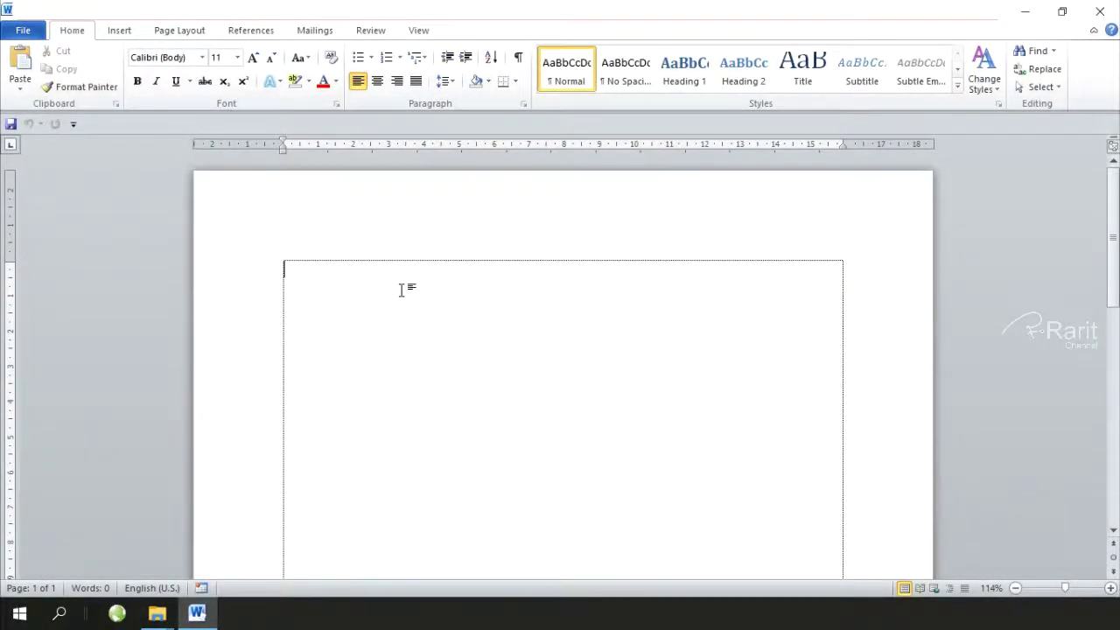
Draw a blue filled oval, about 5.82 × 5.34 cm, inside the page's text area.
left_click(119, 35)
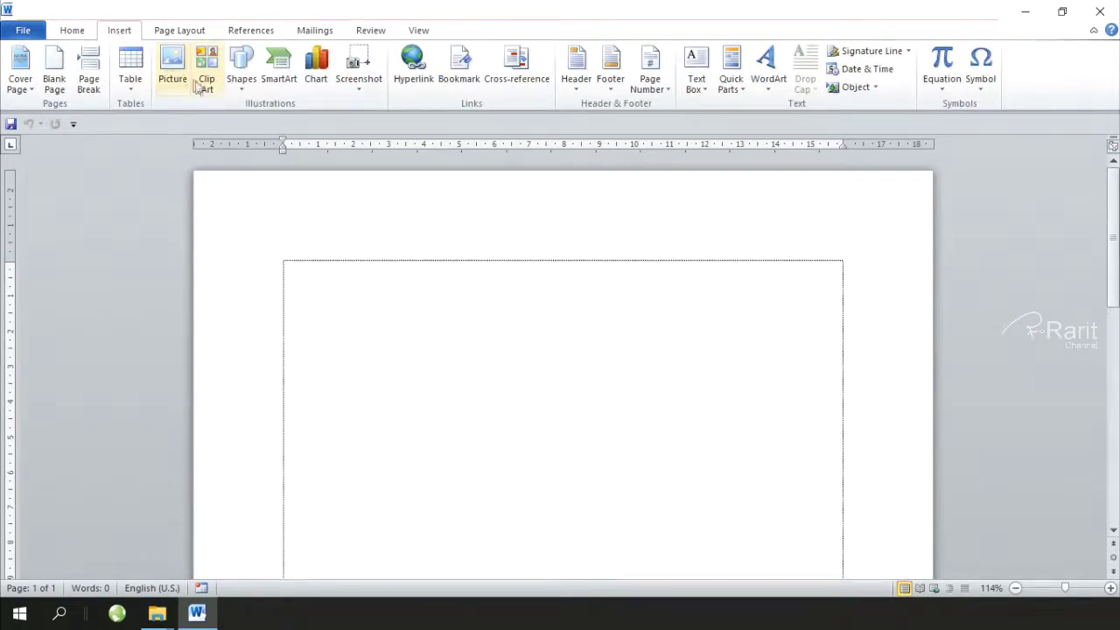
left_click(246, 95)
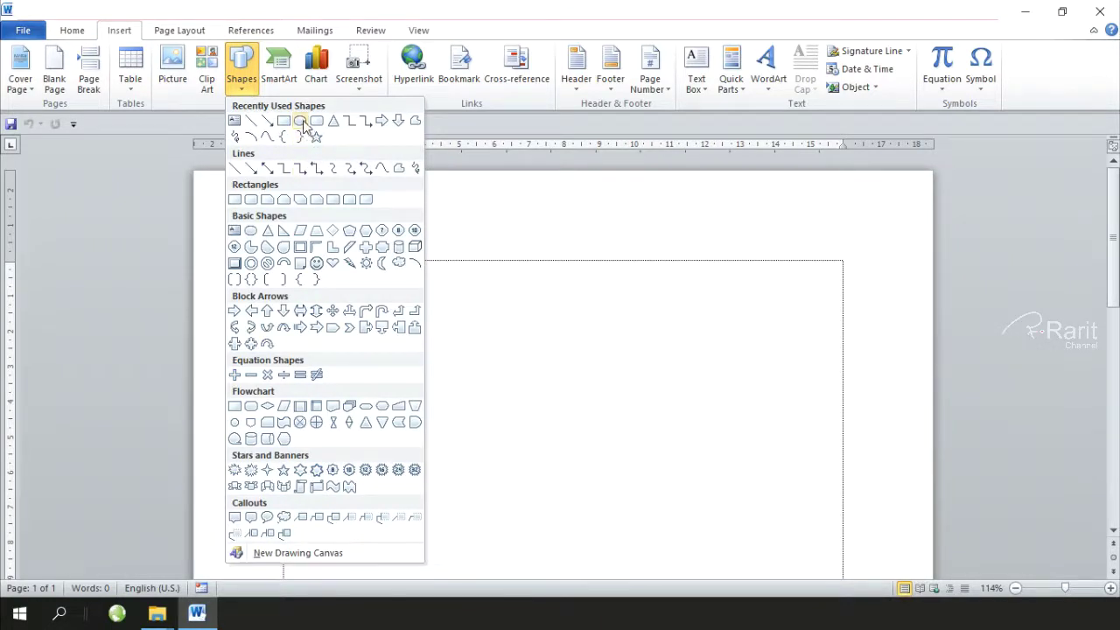
left_click(301, 119)
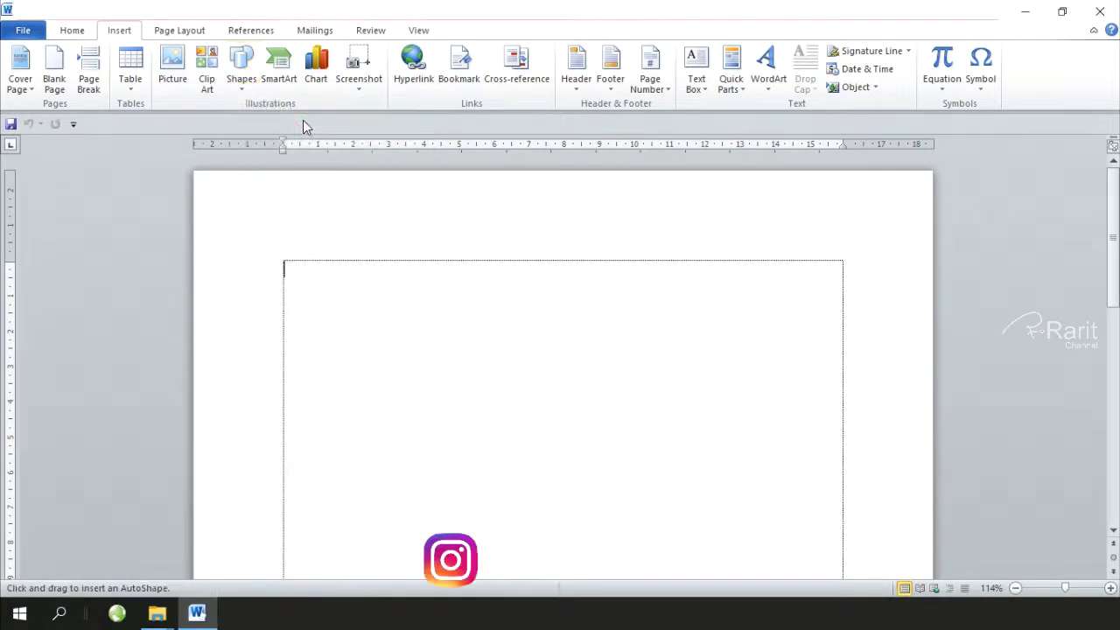
left_click_drag(397, 286, 586, 492)
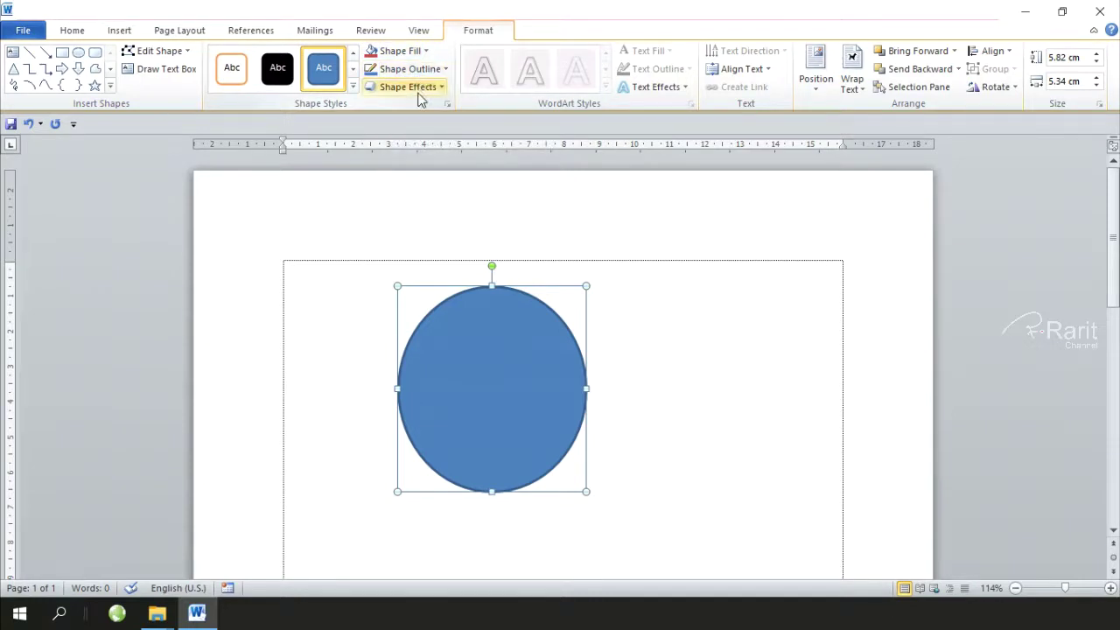
left_click(740, 332)
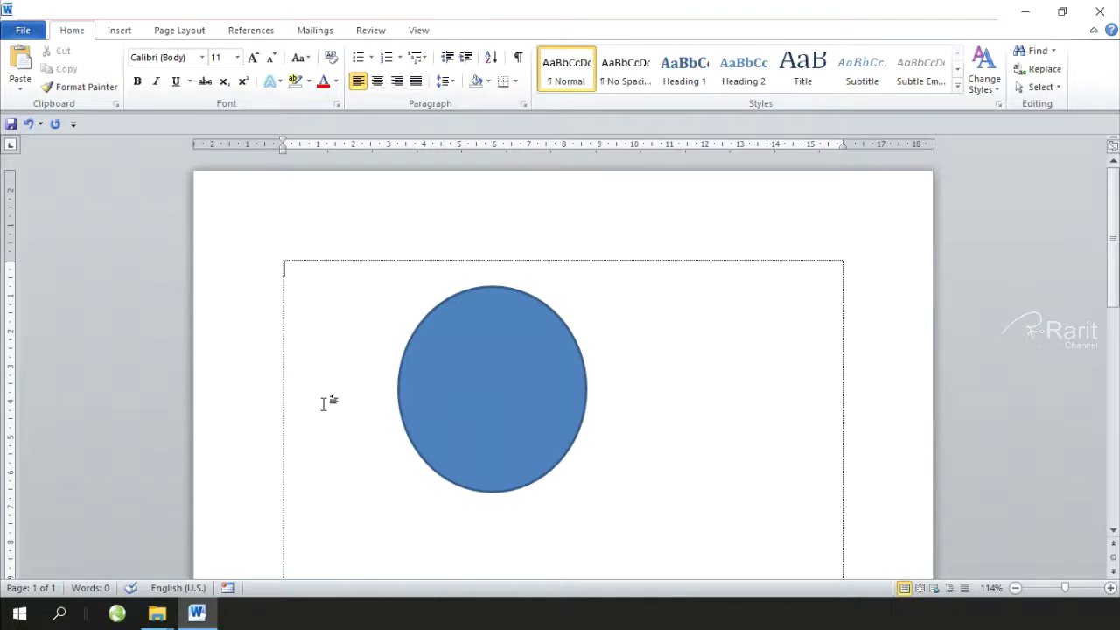
Drag 'ikan mas koki' from Explorer's Pictures > New folder onto the Word page.
left_click(158, 617)
left_click(276, 521)
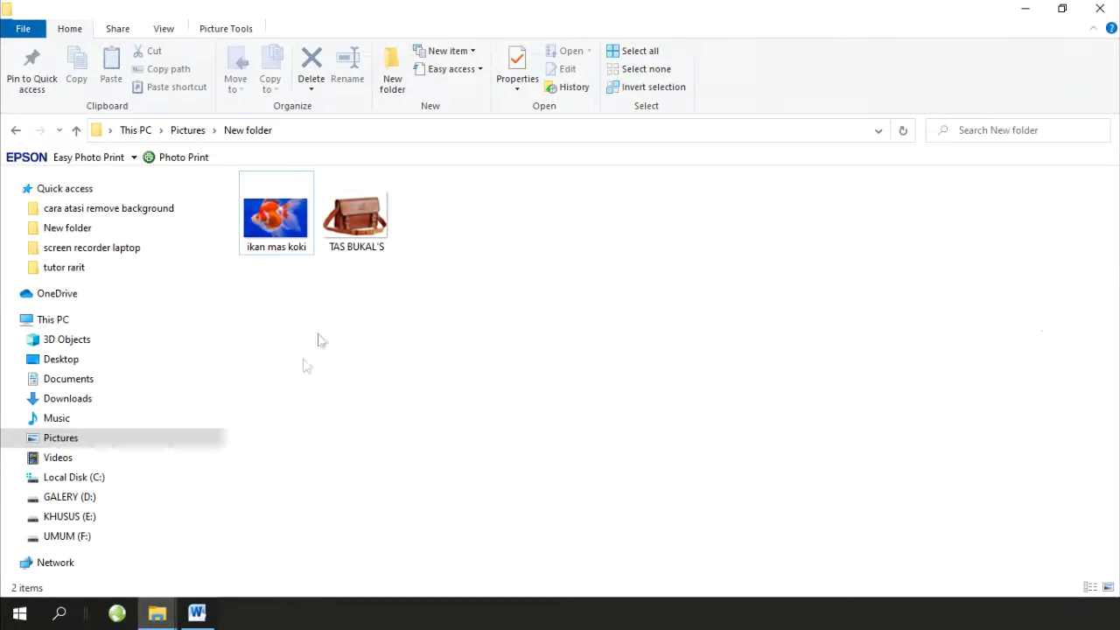
double_click(276, 223)
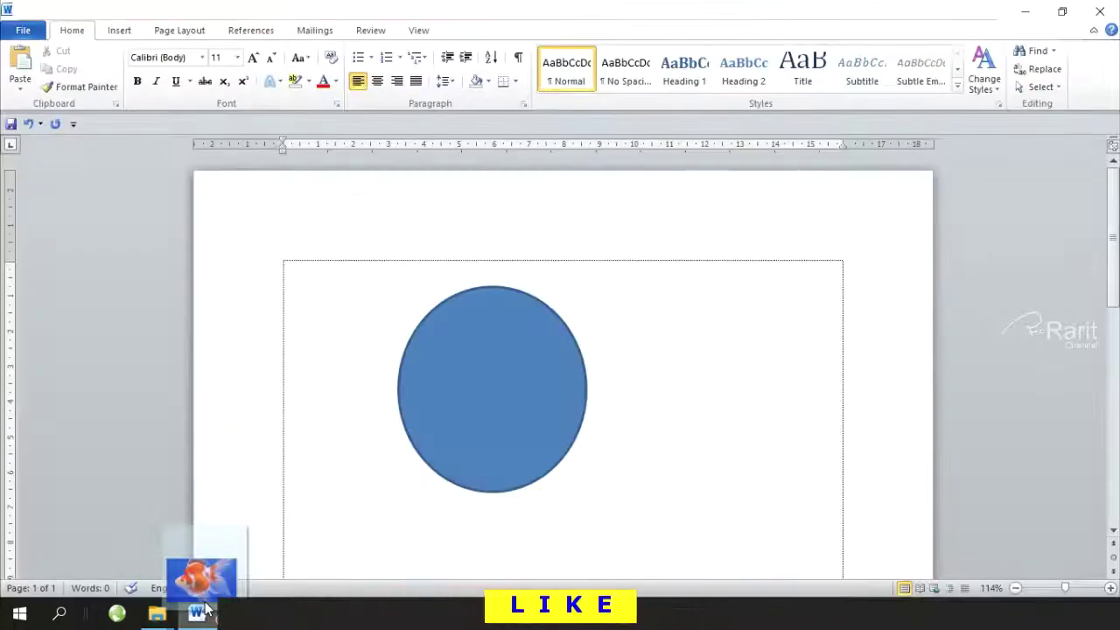
left_click_drag(205, 601, 345, 423)
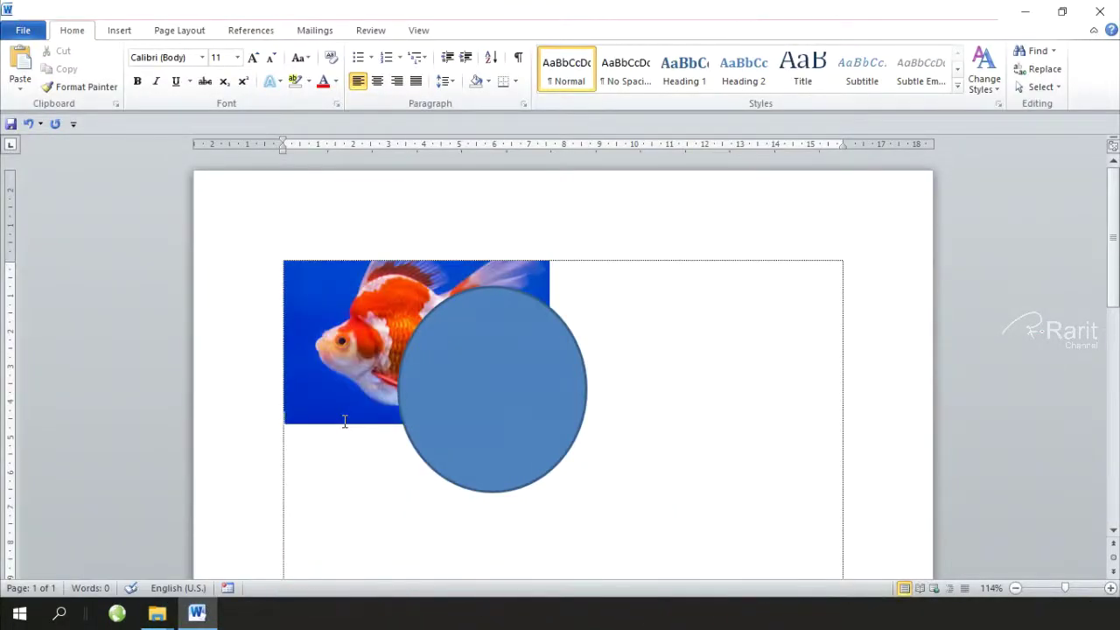
Set the goldfish picture to In Front of Text and move it right of the circle.
left_click(353, 392)
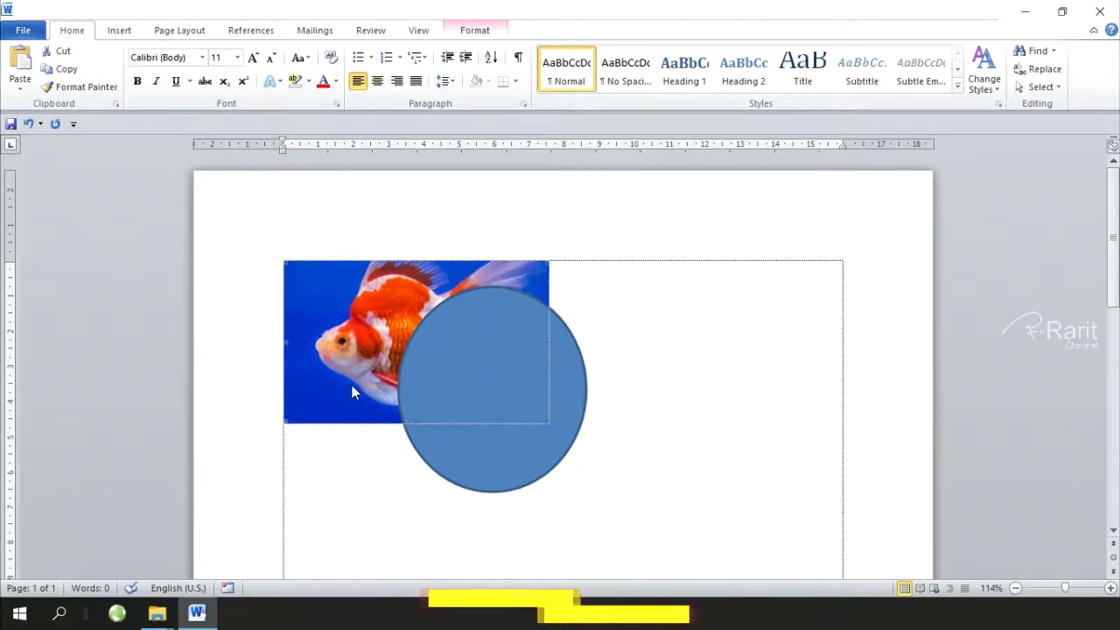
double_click(351, 392)
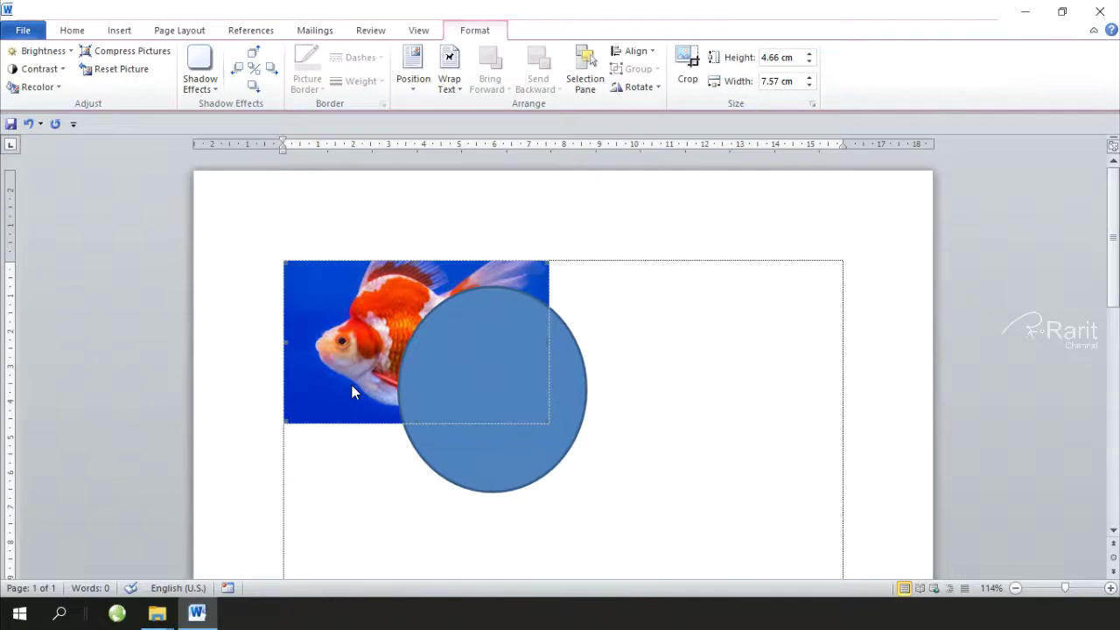
left_click(457, 87)
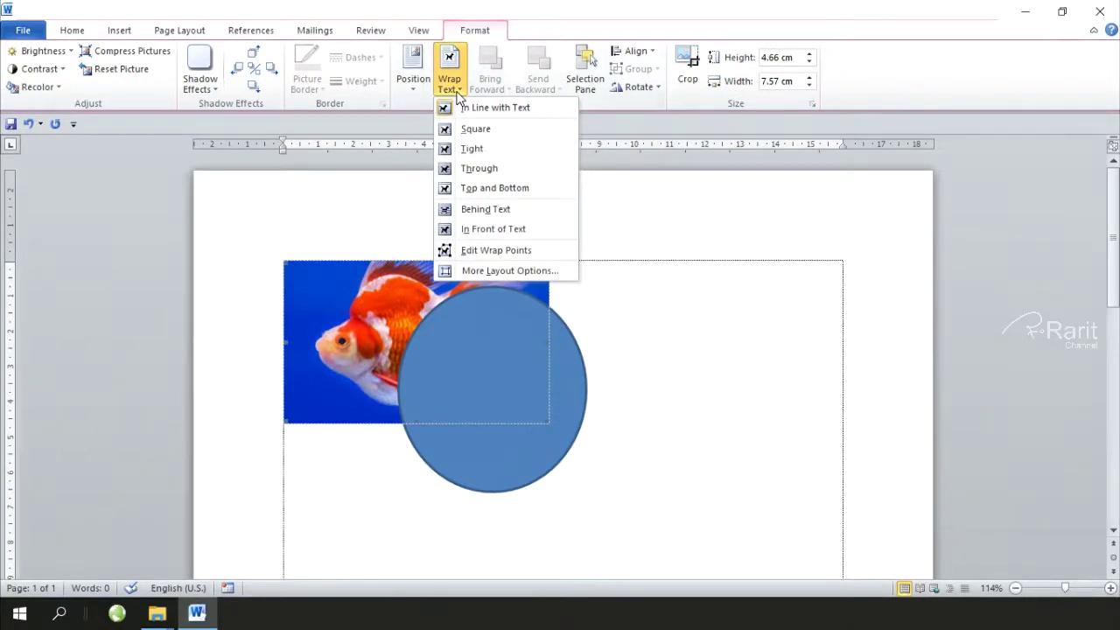
left_click(512, 236)
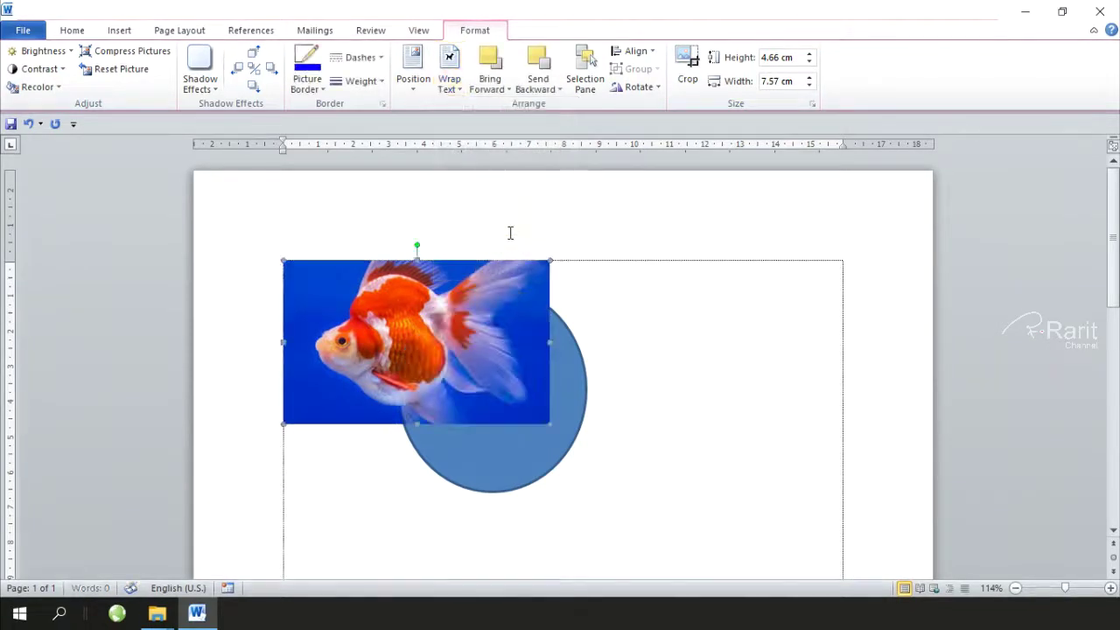
left_click_drag(455, 341, 757, 349)
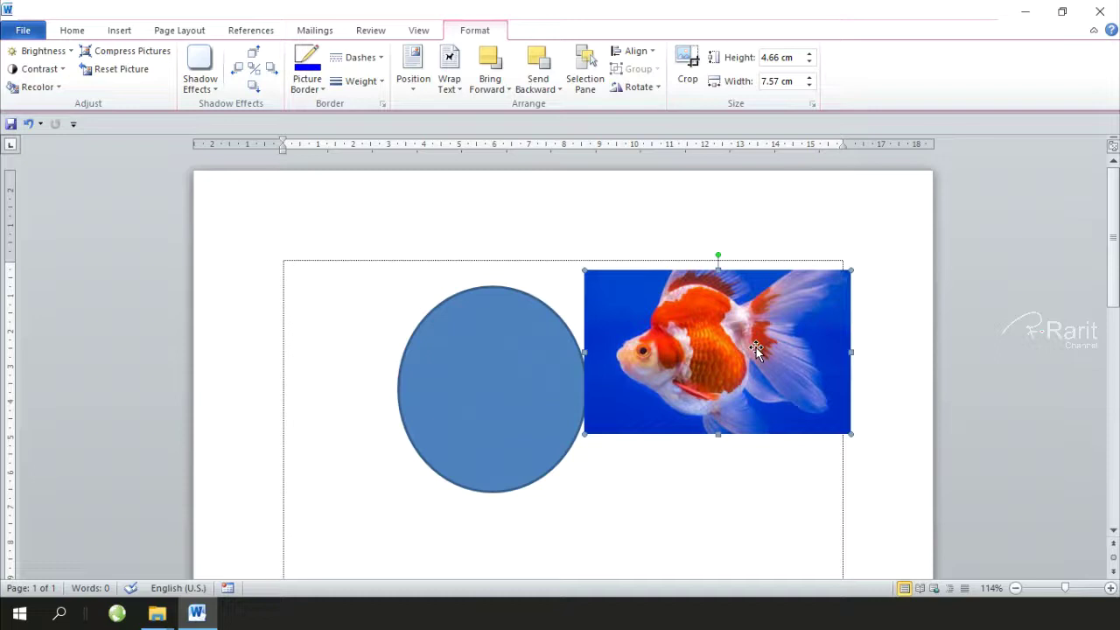
left_click(669, 368)
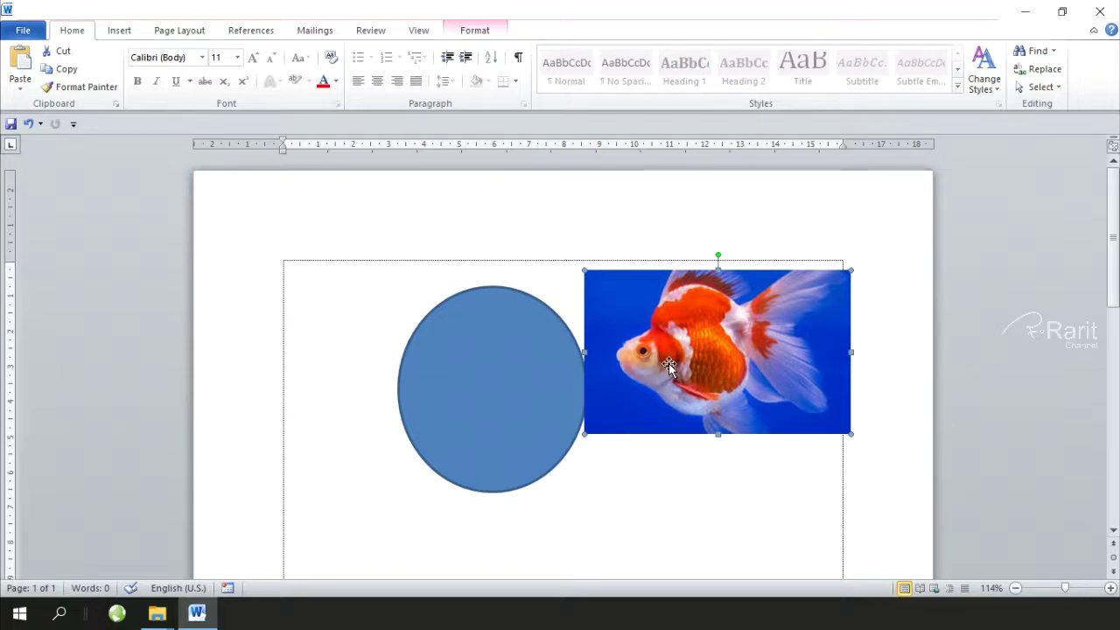
Cut the goldfish picture to the clipboard, leaving only the blue circle on the page.
left_click(566, 402)
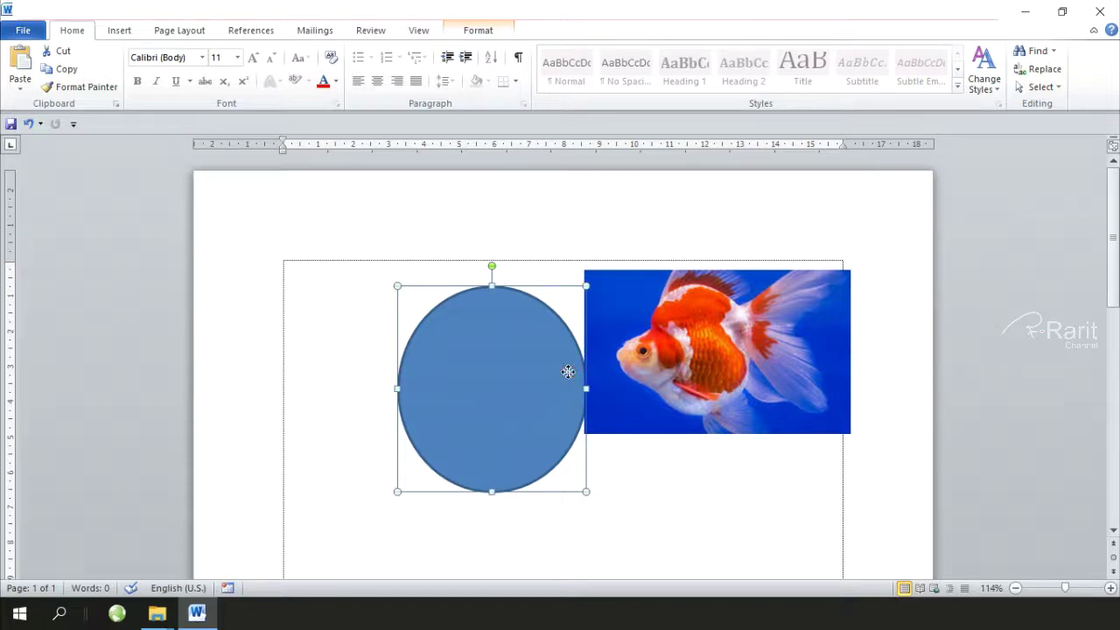
right_click(568, 372)
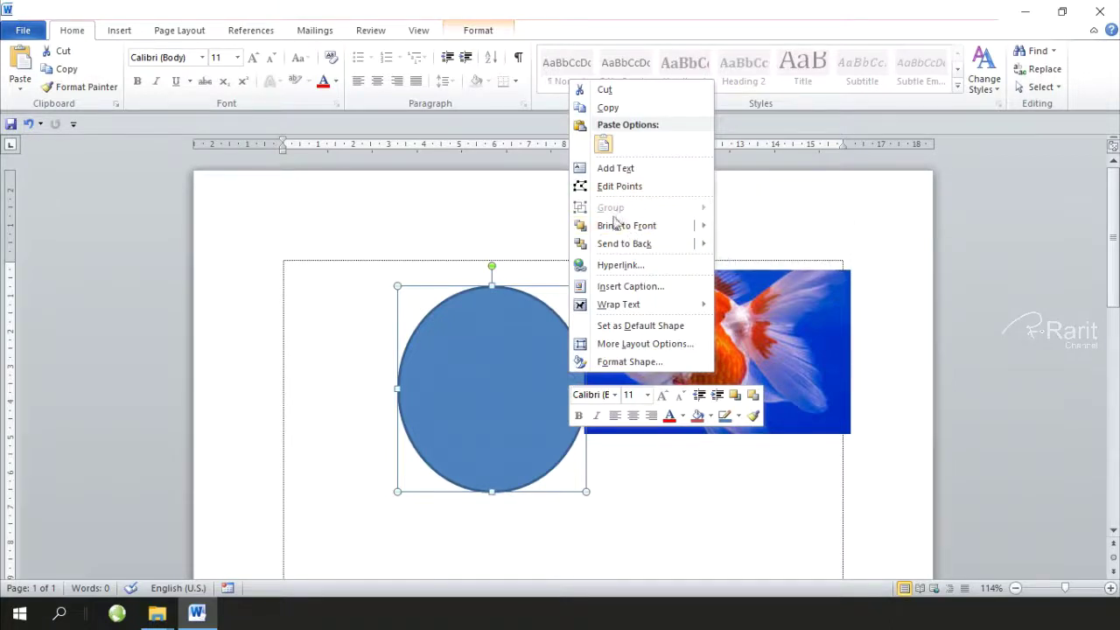
left_click(723, 480)
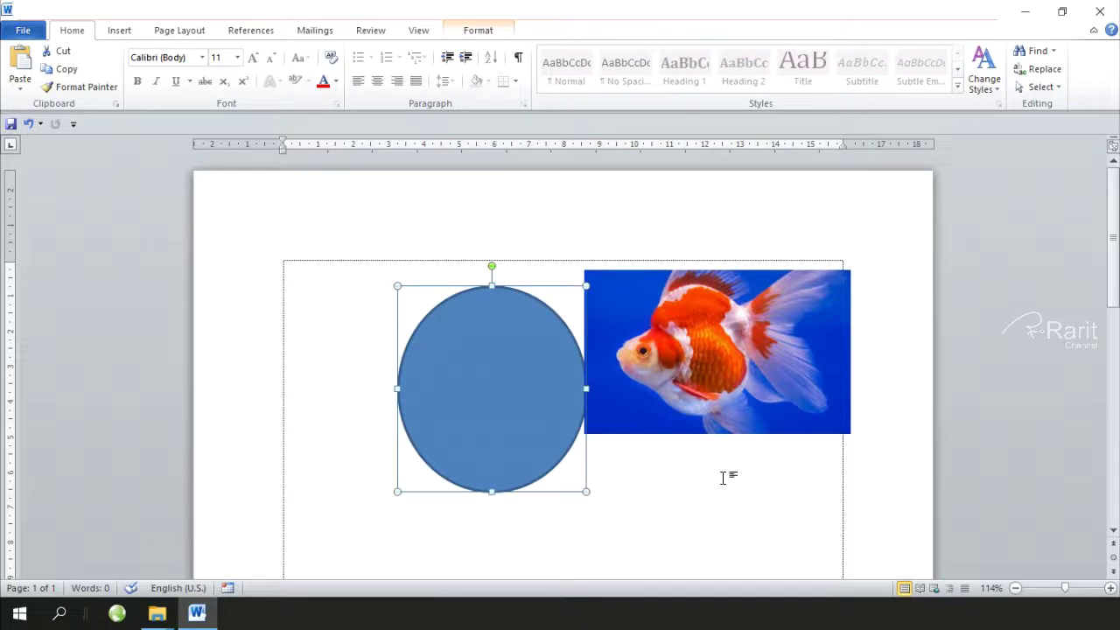
left_click(751, 380)
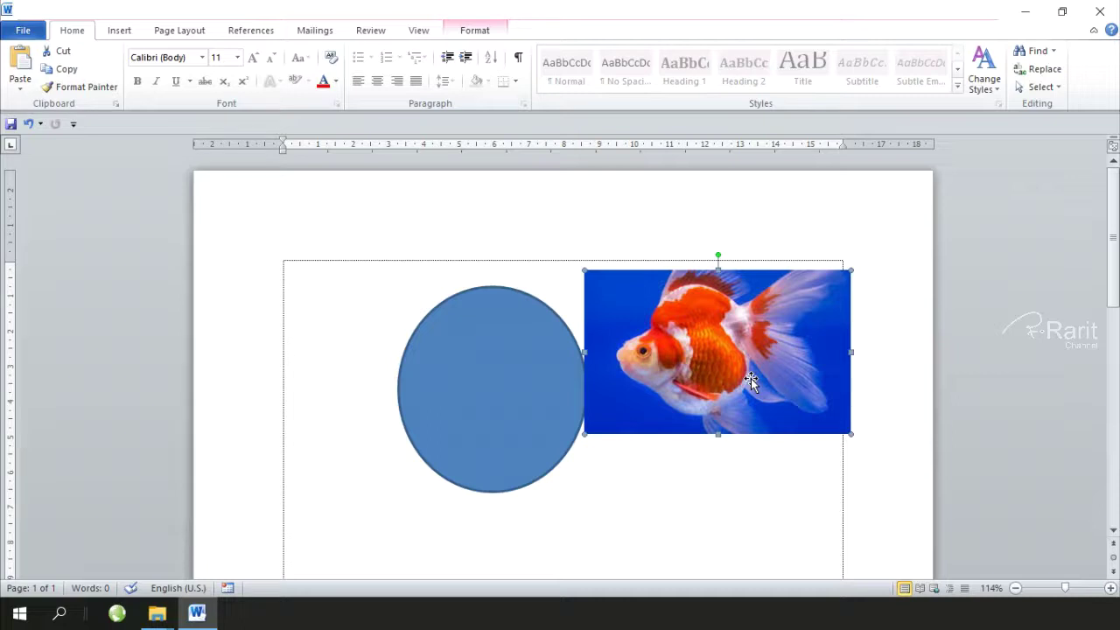
right_click(751, 378)
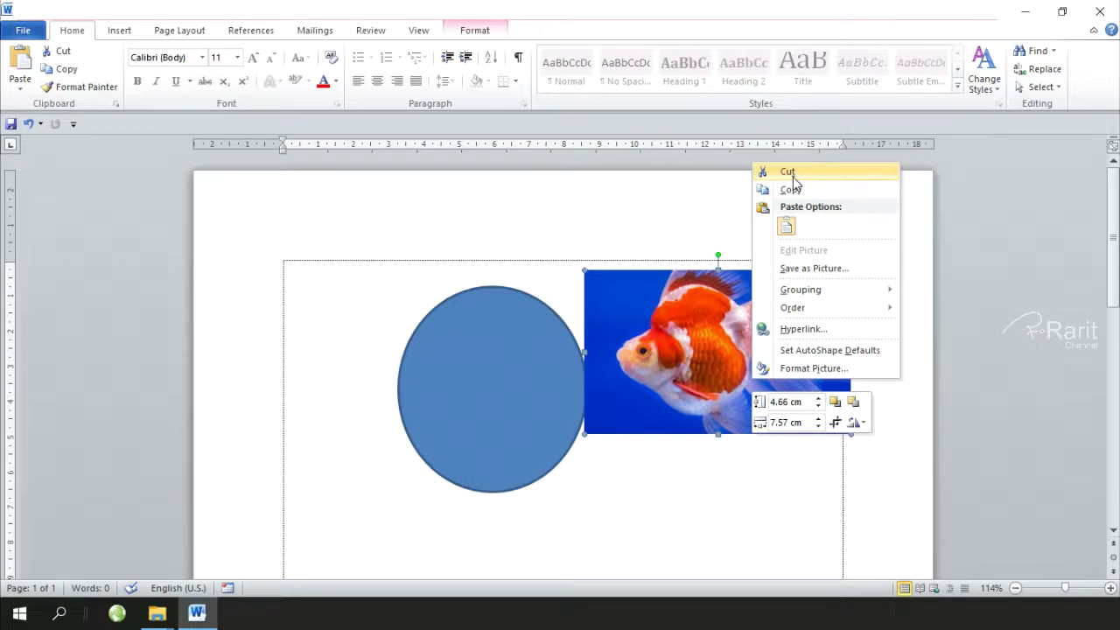
left_click(790, 173)
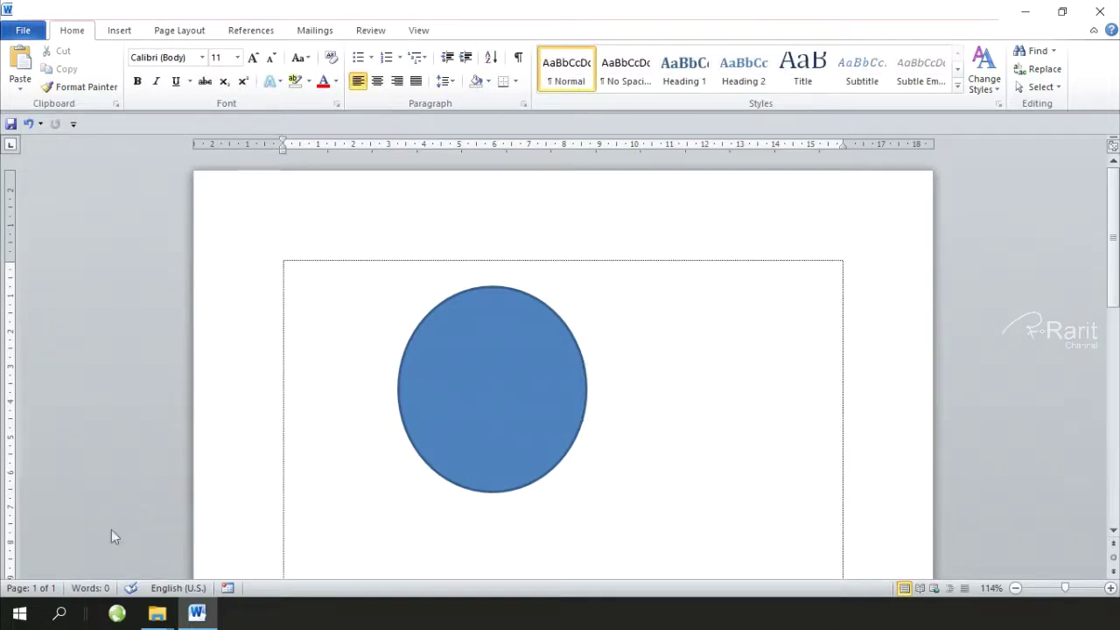
left_click(60, 615)
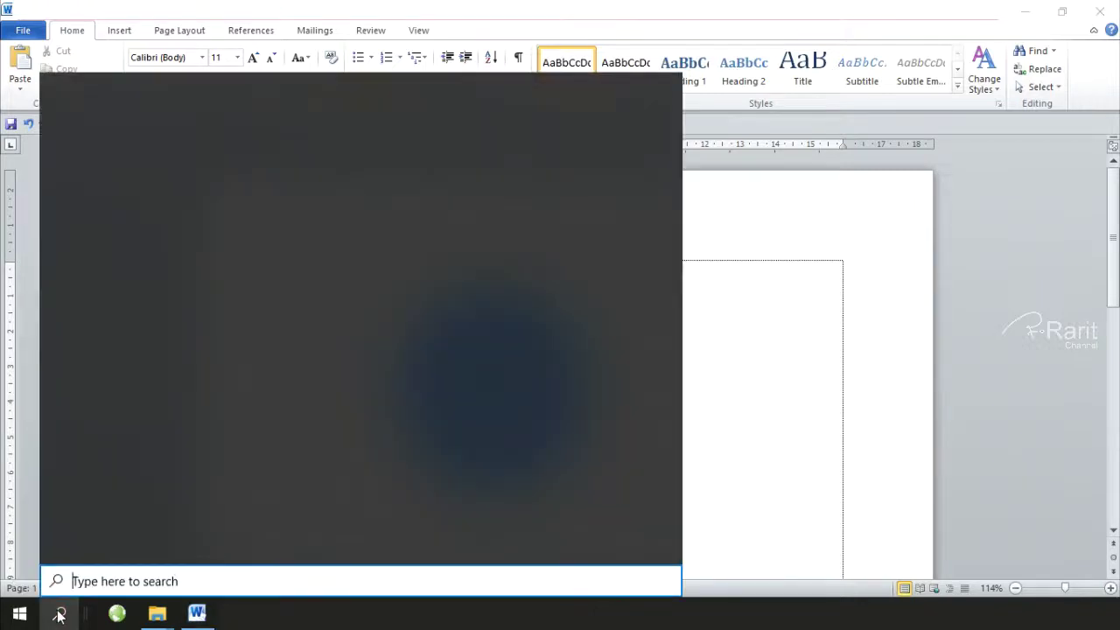
Launch Paint and paste the goldfish image onto its canvas.
type("pain")
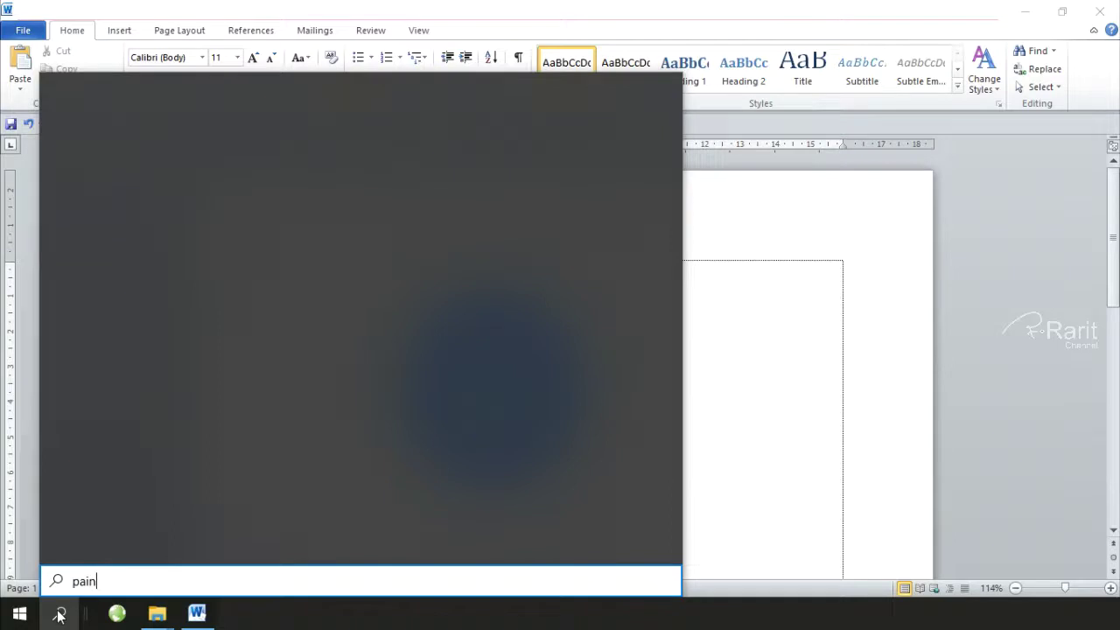
type("t")
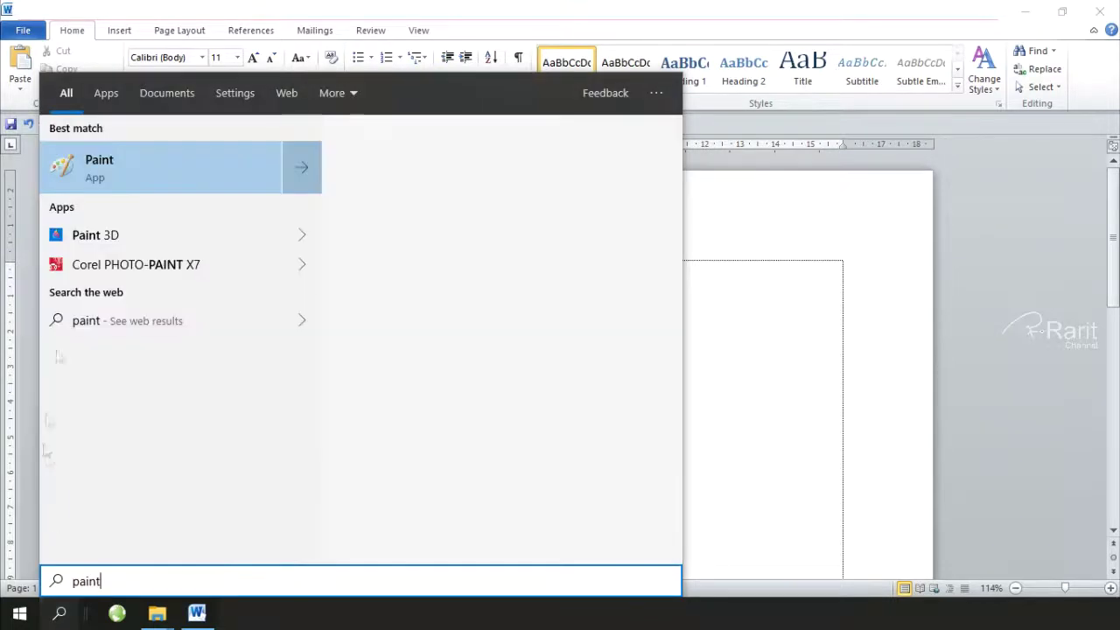
left_click(113, 174)
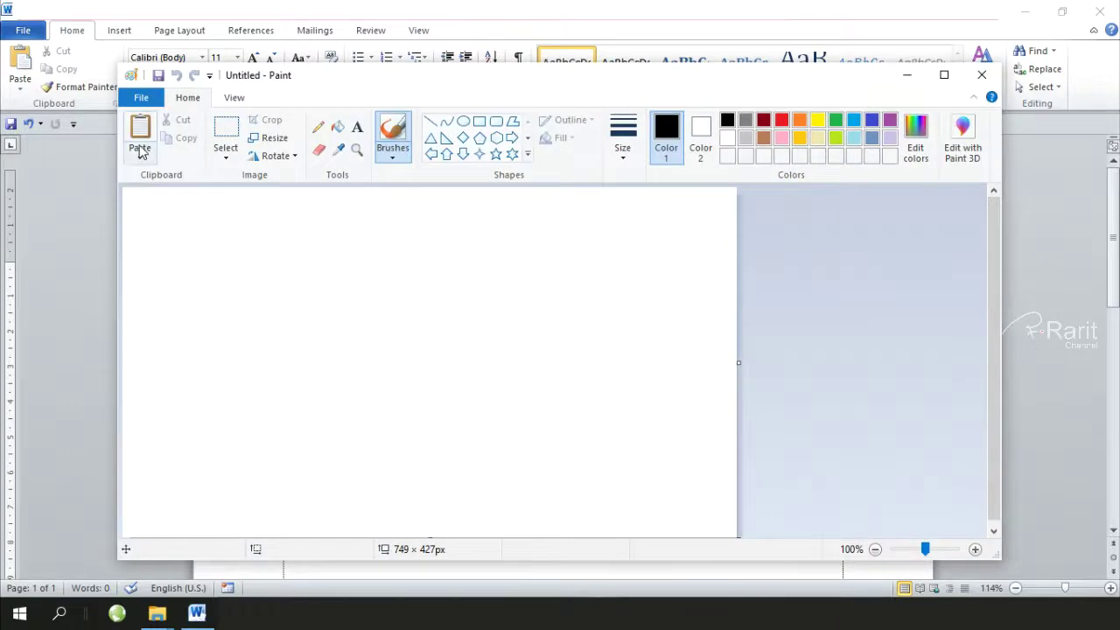
left_click(141, 151)
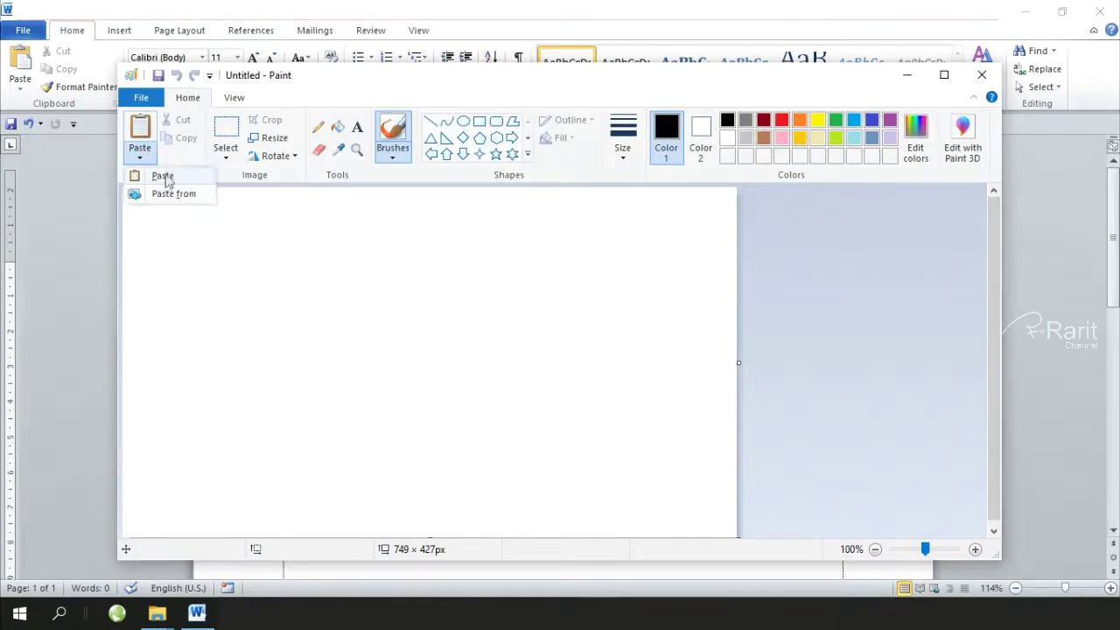
left_click(162, 176)
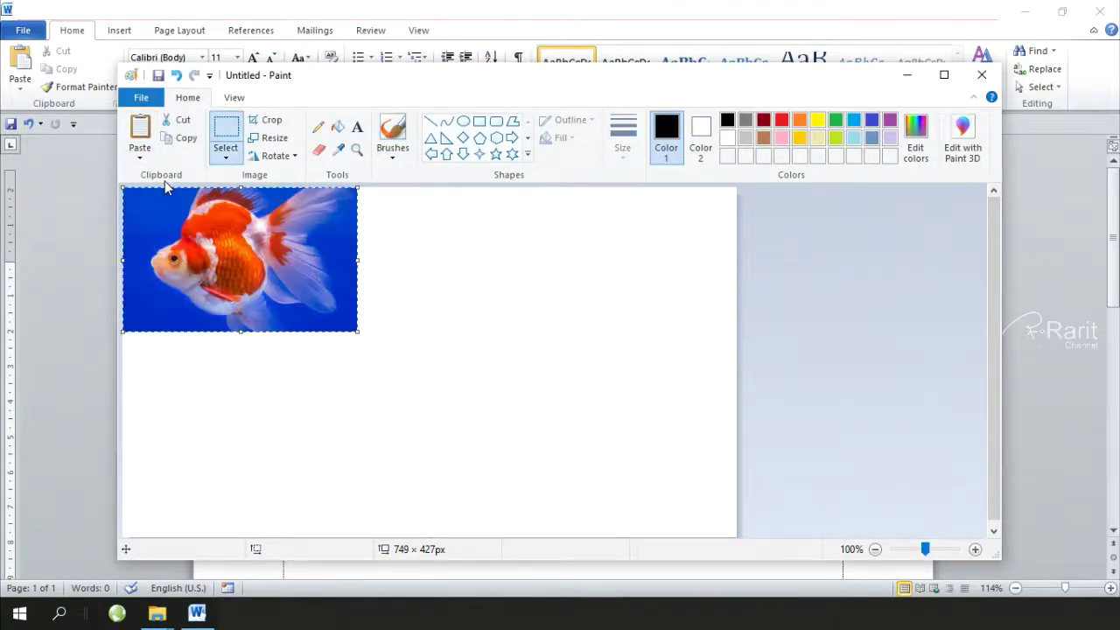
Cut the goldfish back out of Paint and return to Word's dotted text box.
right_click(344, 252)
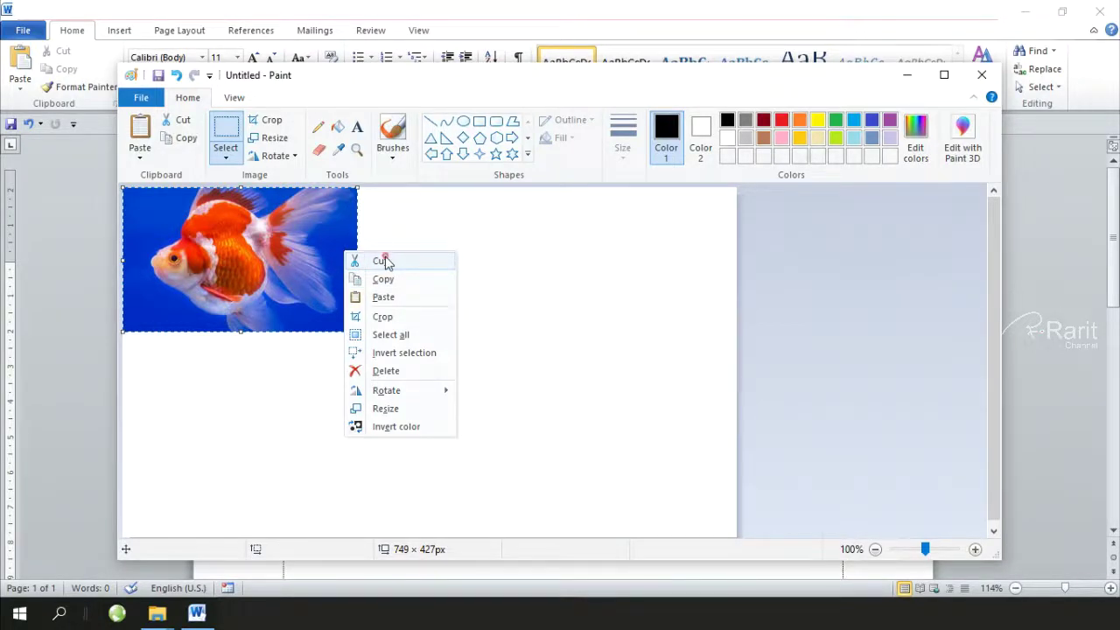
left_click(383, 261)
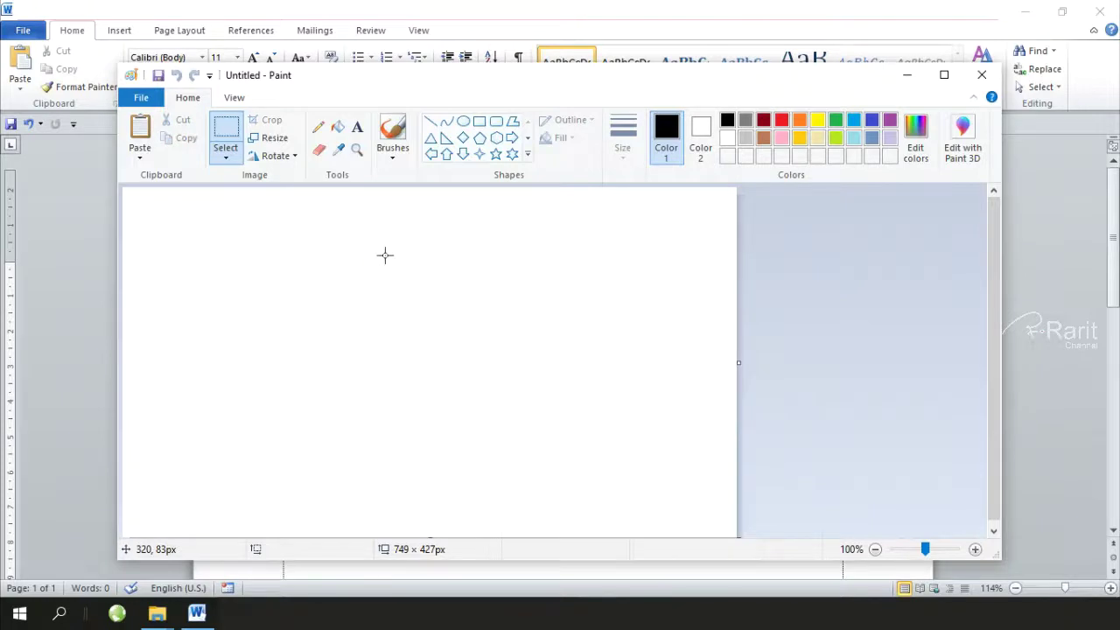
mouse_move(197, 613)
left_click(212, 613)
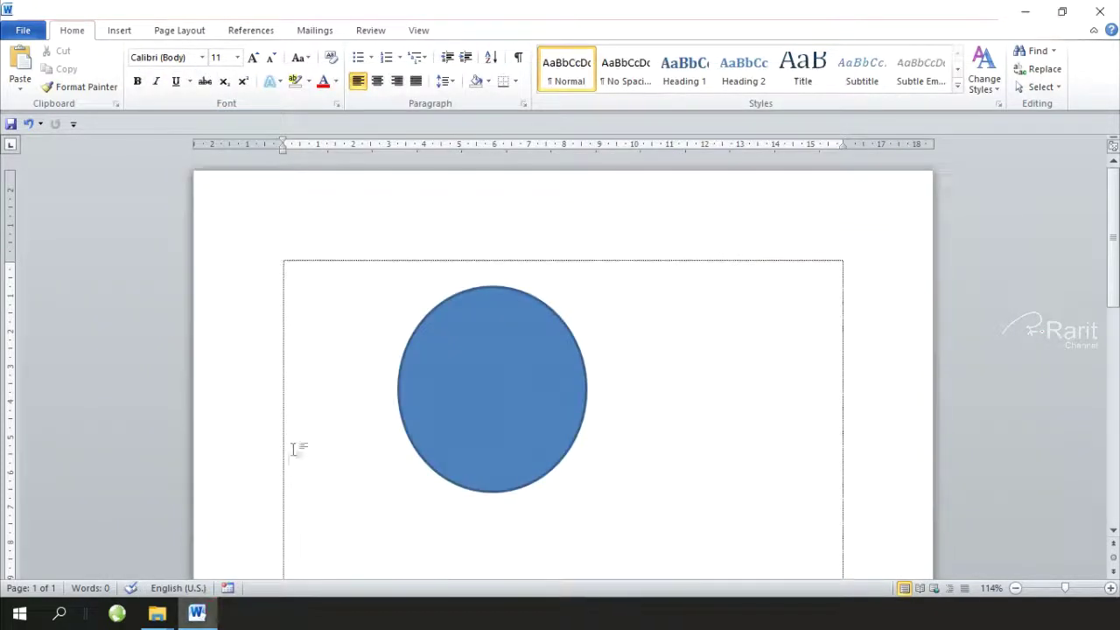
left_click(313, 295)
Paste the goldfish picture into the text box and set its wrapping to In Front of Text.
right_click(313, 295)
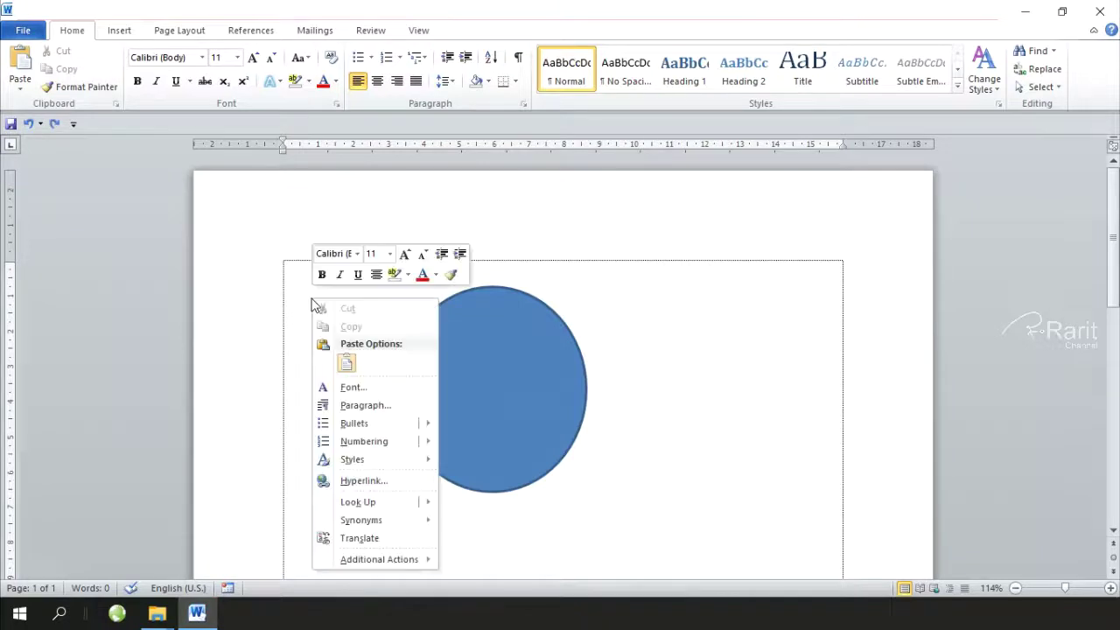
left_click(346, 365)
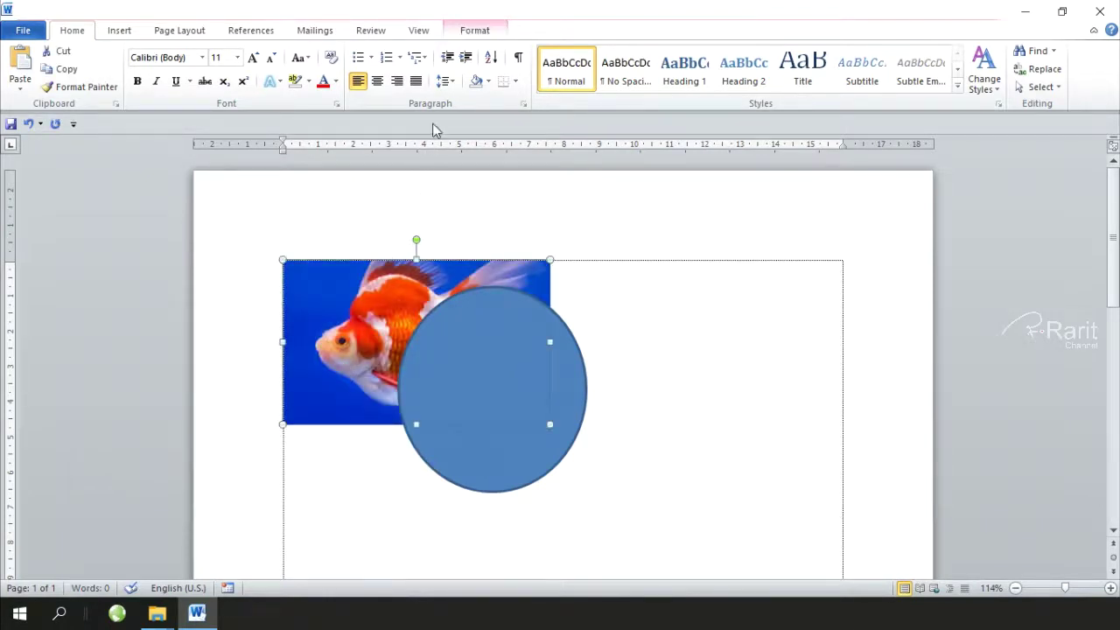
left_click(472, 33)
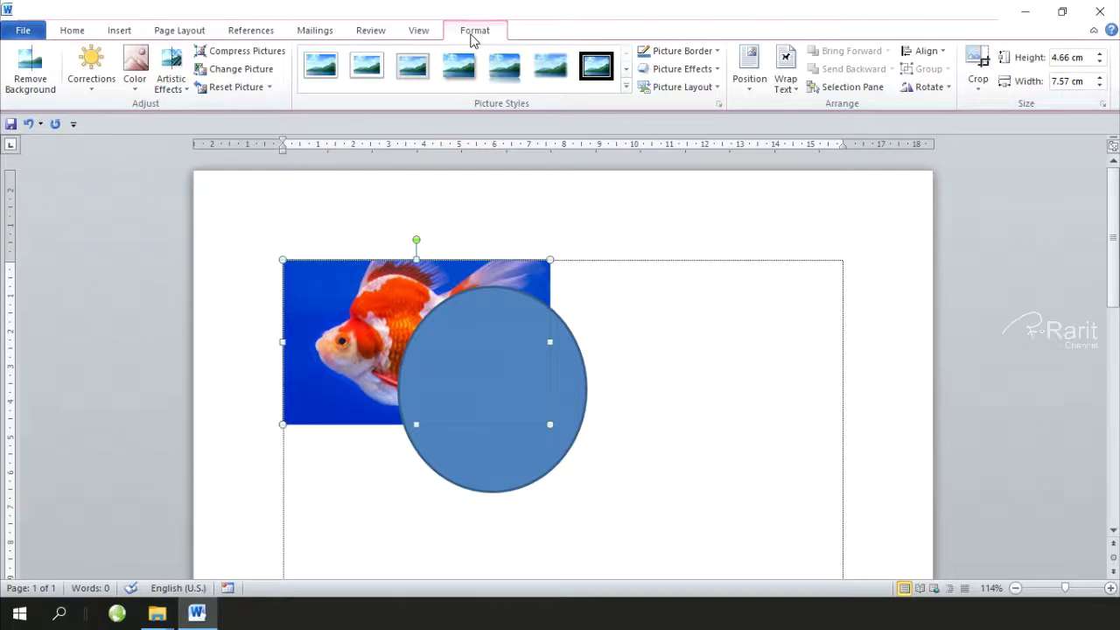
left_click(778, 83)
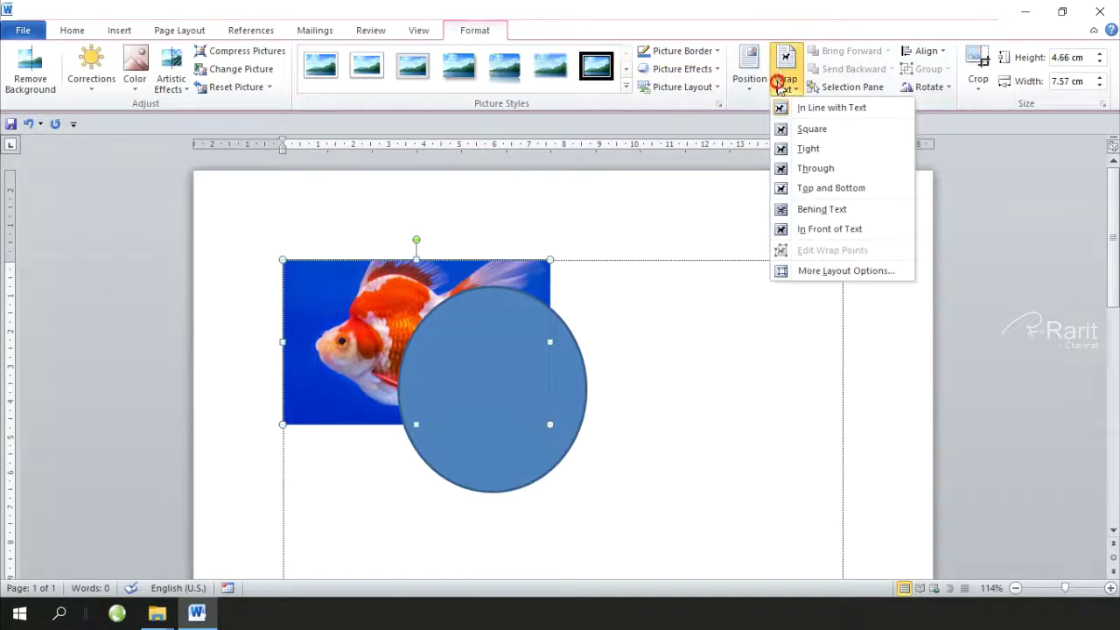
left_click(817, 229)
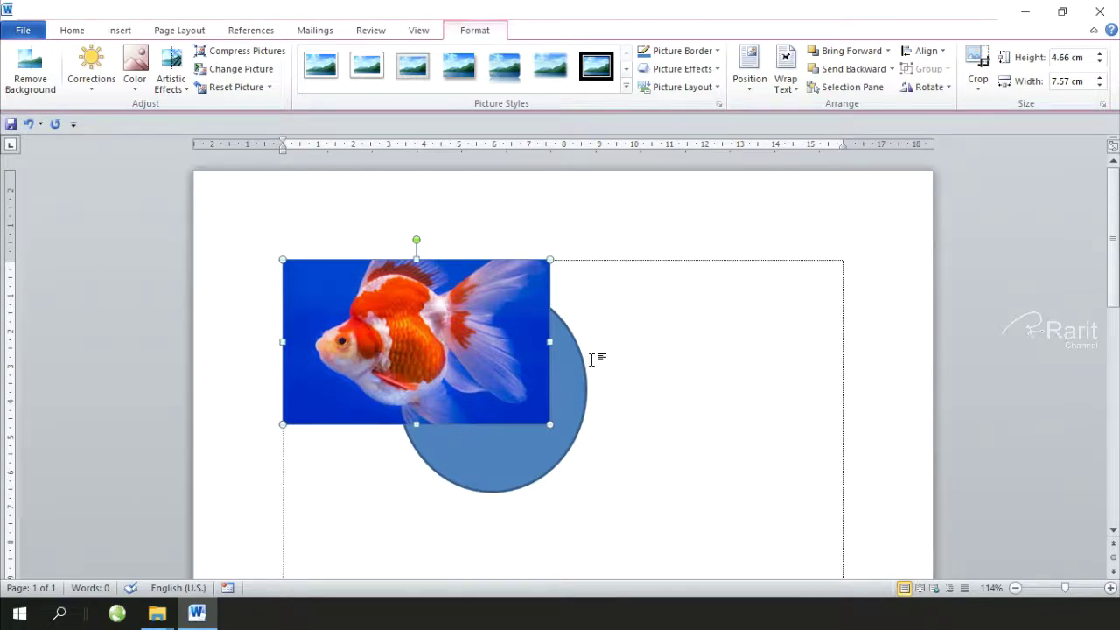
left_click(579, 394, "shift")
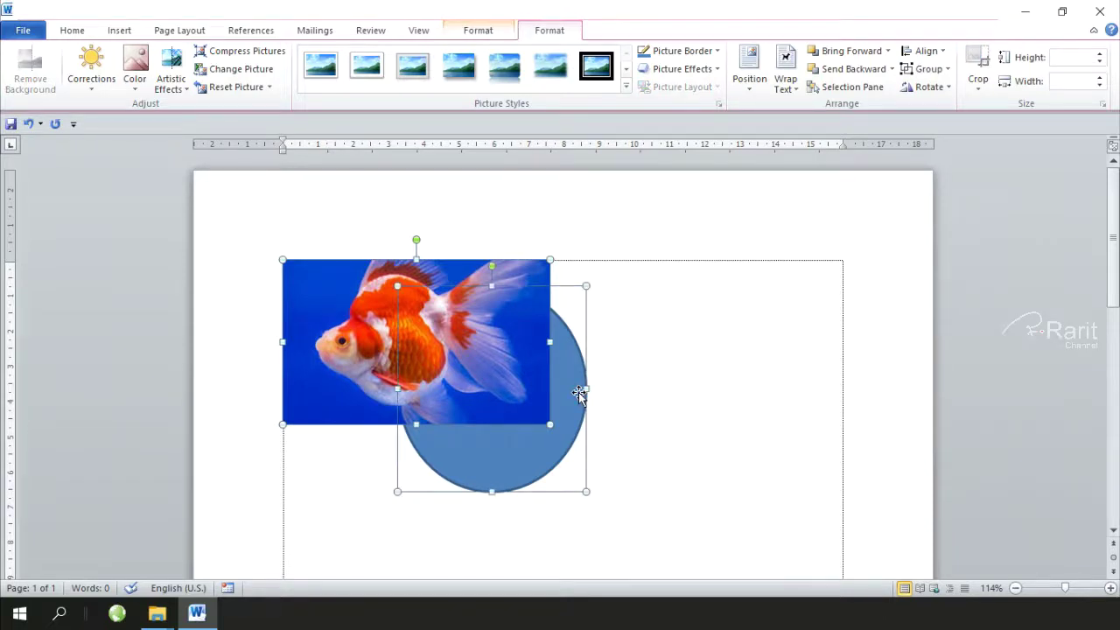
Group the goldfish picture with the blue circle and nudge the group on the page.
right_click(579, 393)
left_click(760, 249)
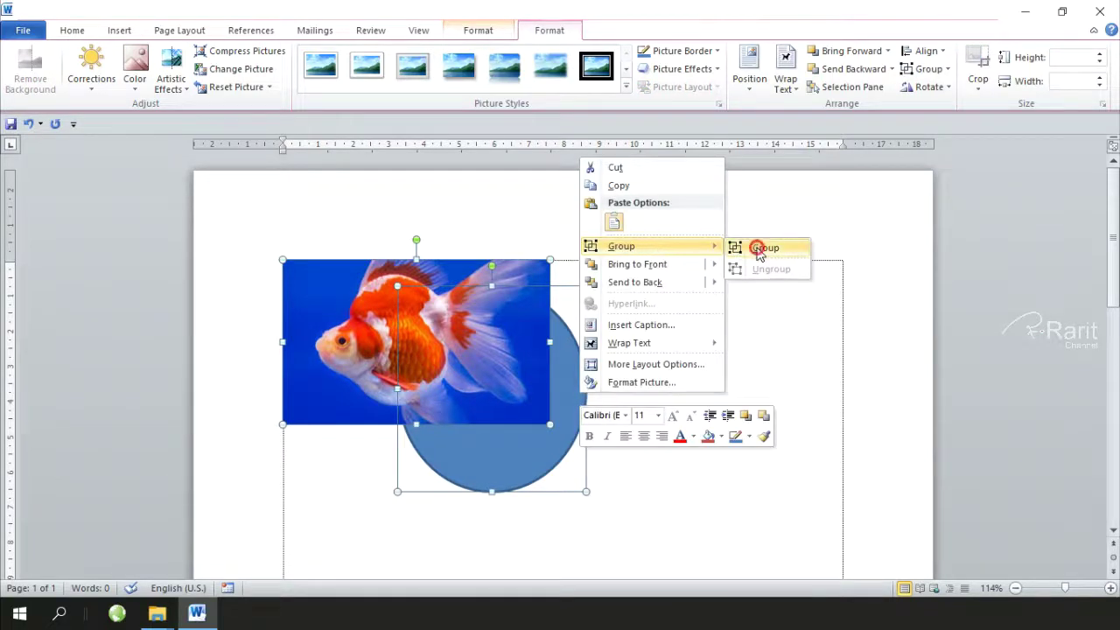
left_click(693, 313)
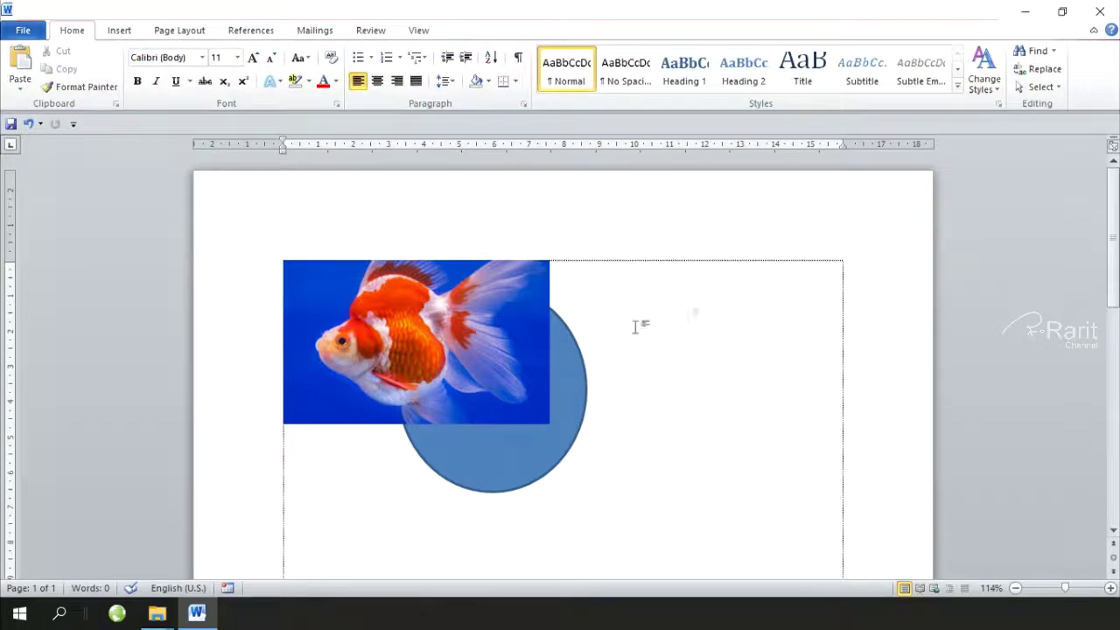
left_click(490, 353)
mouse_move(490, 352)
left_mouse_down()
mouse_move(762, 330)
mouse_move(481, 331)
left_mouse_up()
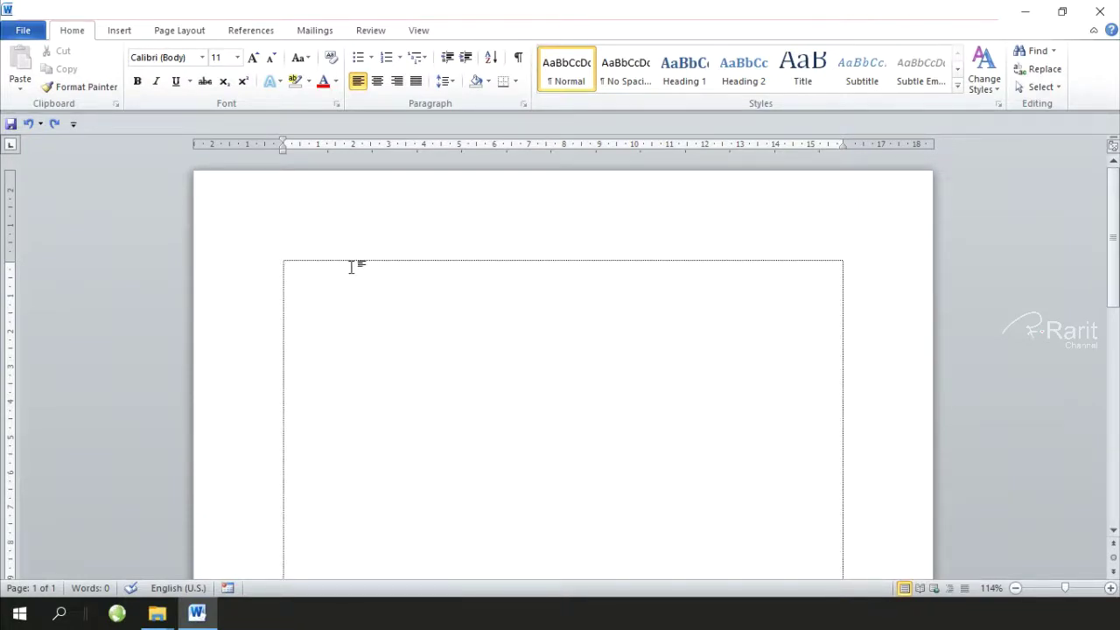
Insert the ikan mas koki picture, float it In Front of Text, and move it upper right.
left_click(123, 30)
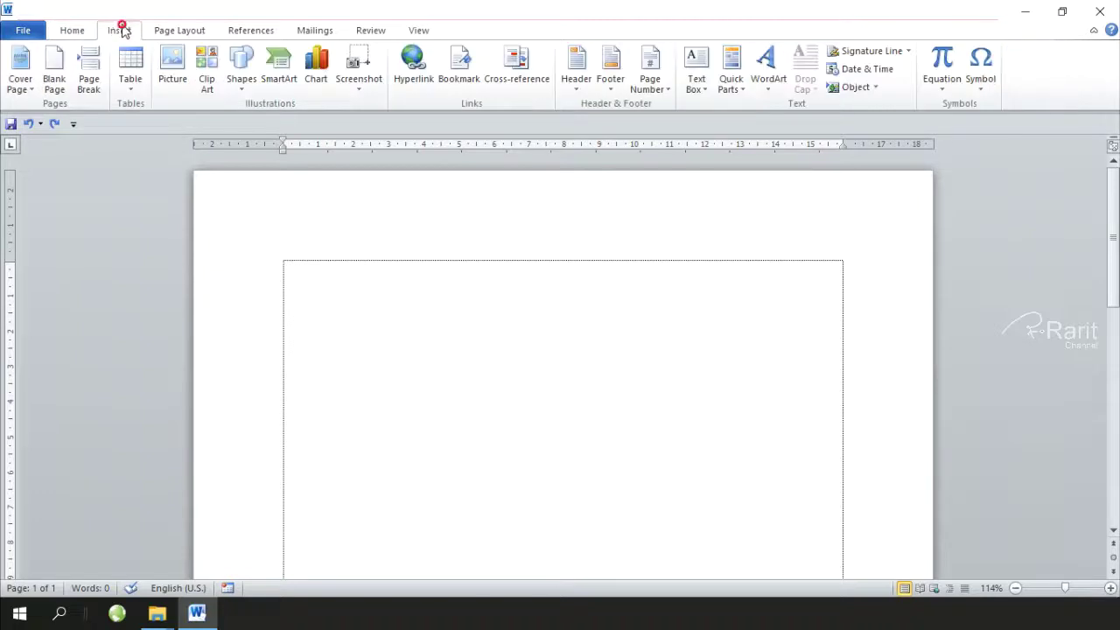
left_click(185, 81)
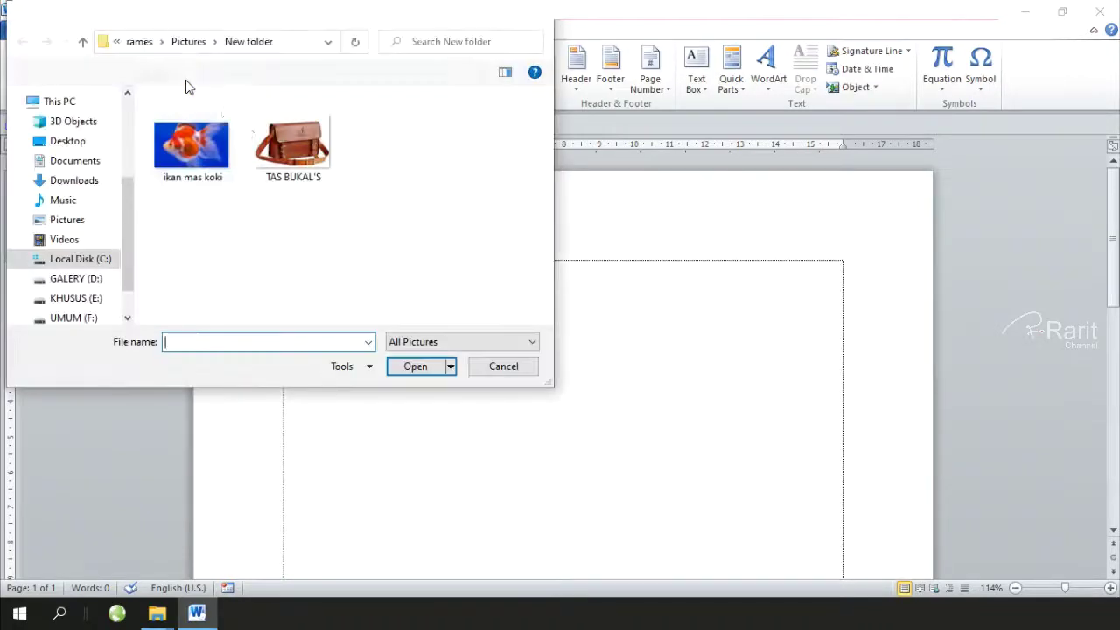
left_click(190, 144)
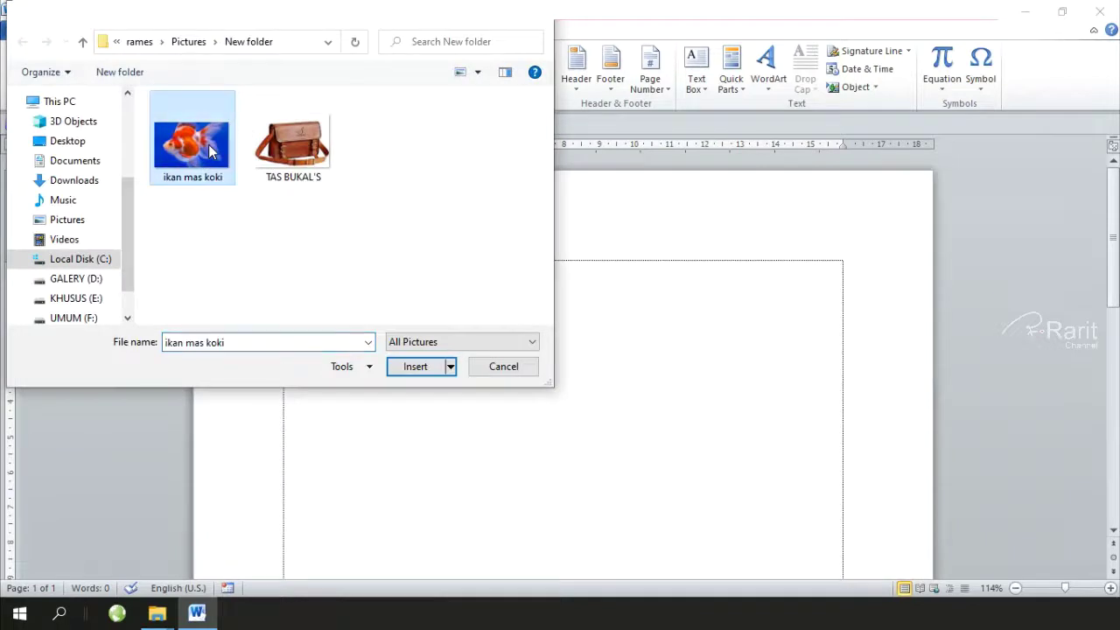
left_click(404, 365)
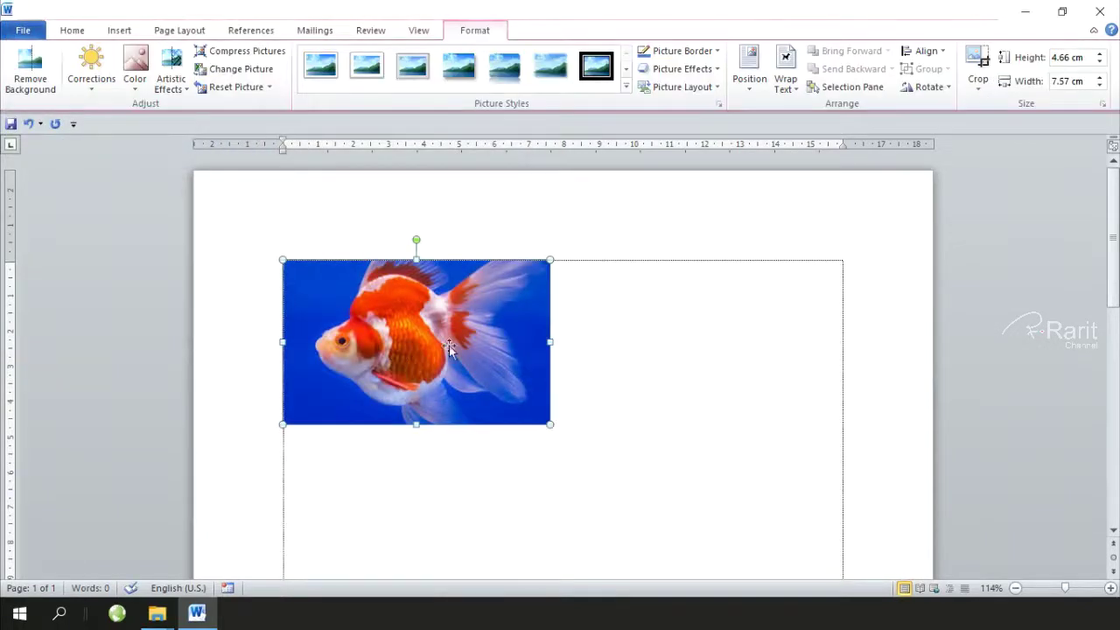
left_click(785, 79)
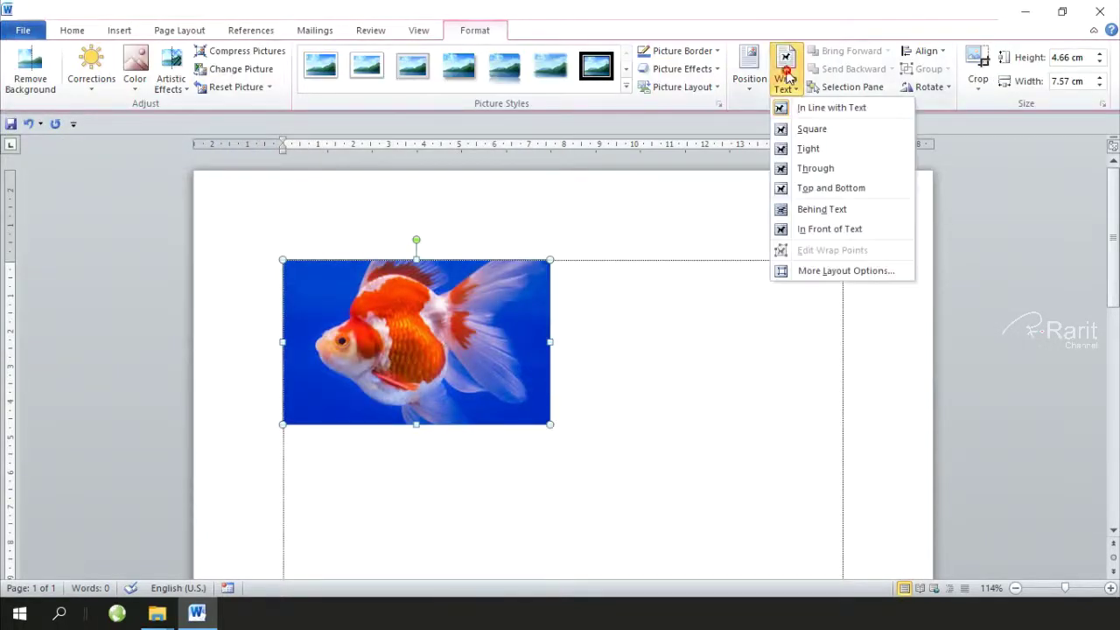
left_click(831, 227)
left_click_drag(437, 357, 781, 337)
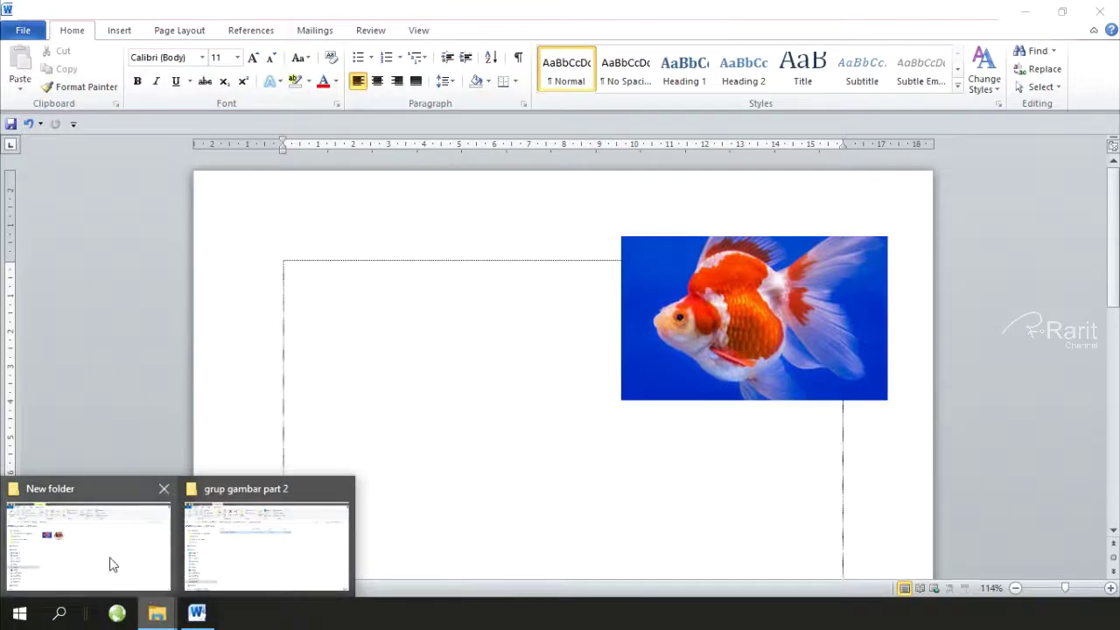
Drag the ikan mas koki file from the New folder window into Word as a second picture.
left_click(111, 565)
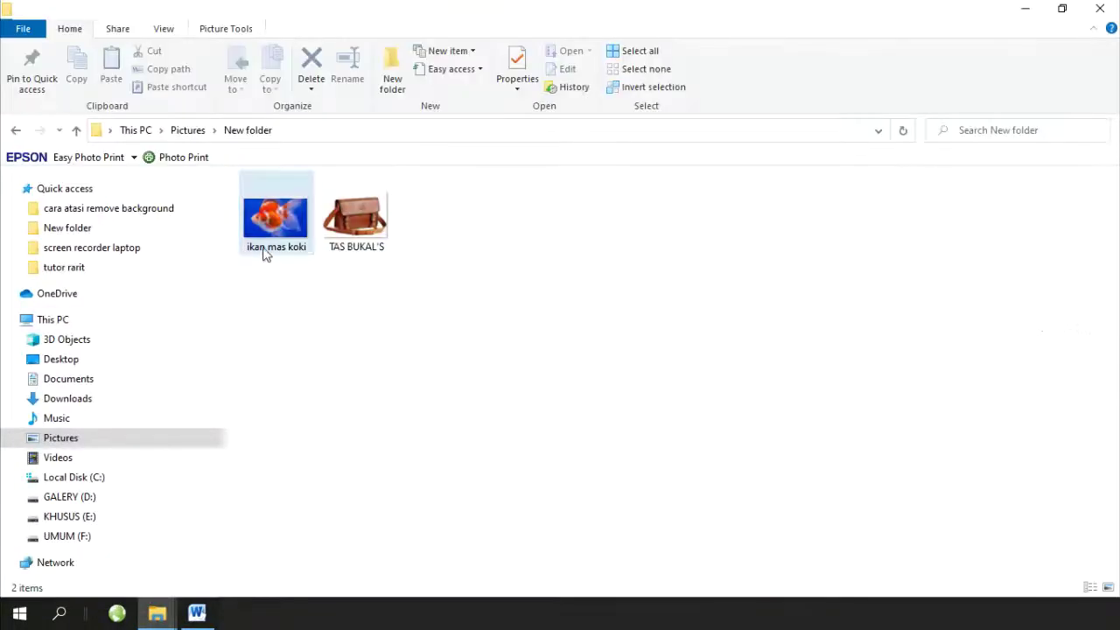
left_click(266, 251)
mouse_move(266, 251)
left_mouse_down()
mouse_move(201, 615)
mouse_move(355, 305)
left_mouse_up()
scroll(553, 326, "up", 5, "ctrl")
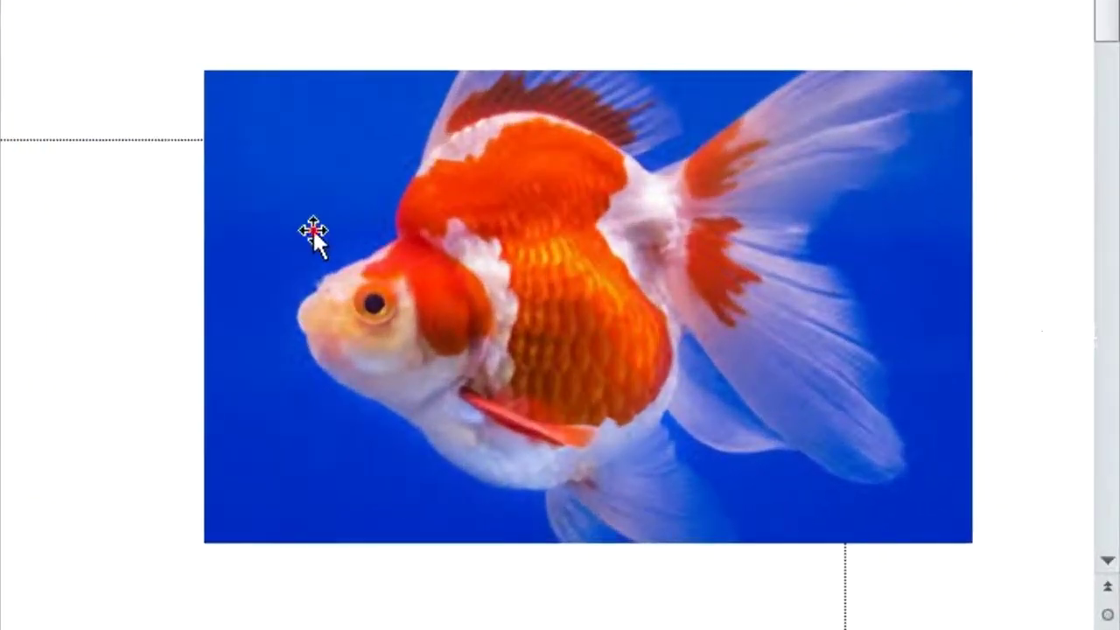
Select the right goldfish picture, then bring up the Format tools for the left one.
left_click(313, 229)
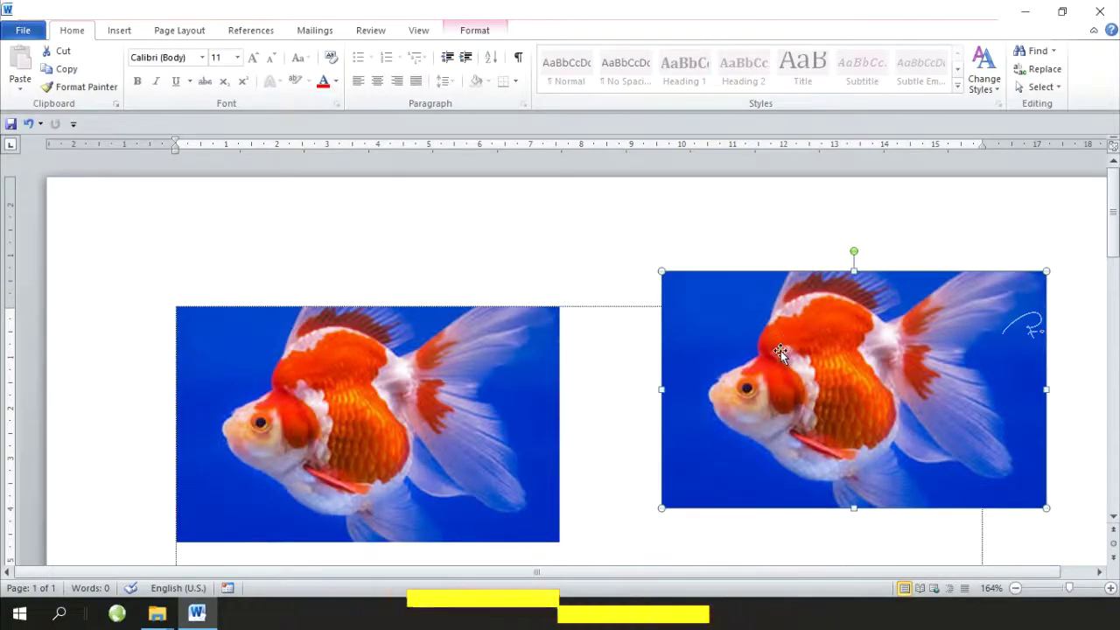
left_click(426, 348)
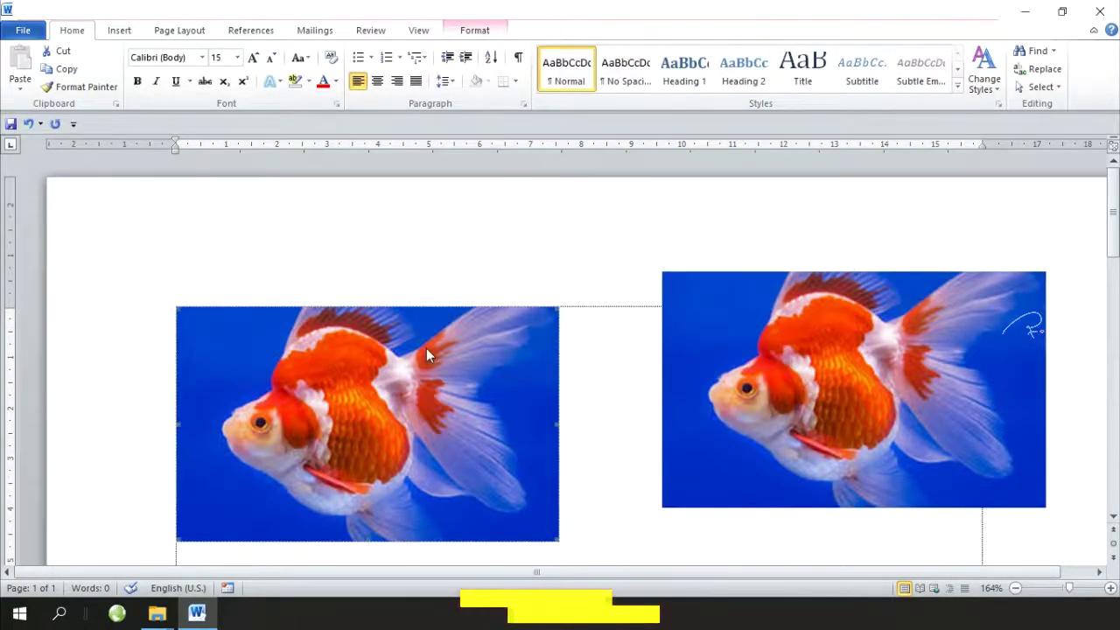
double_click(426, 348)
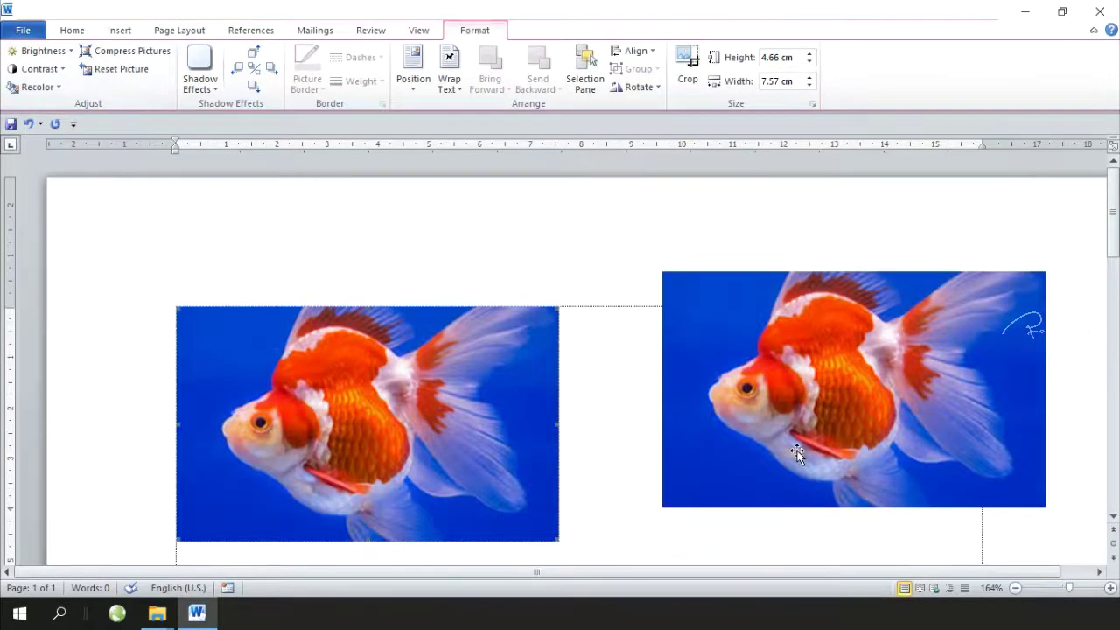
left_click(797, 454)
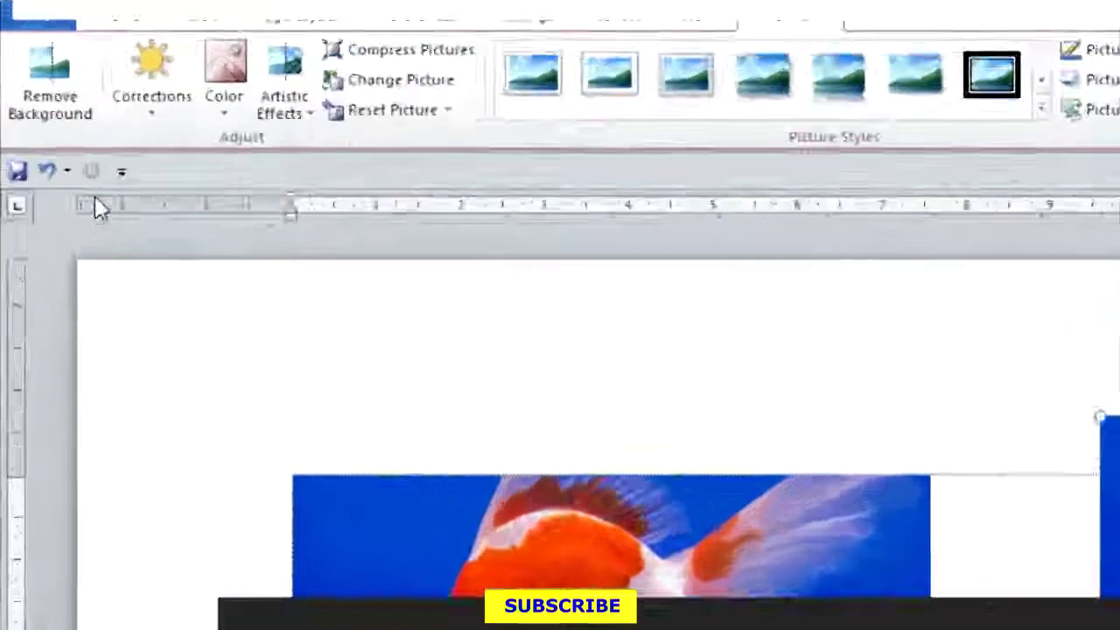